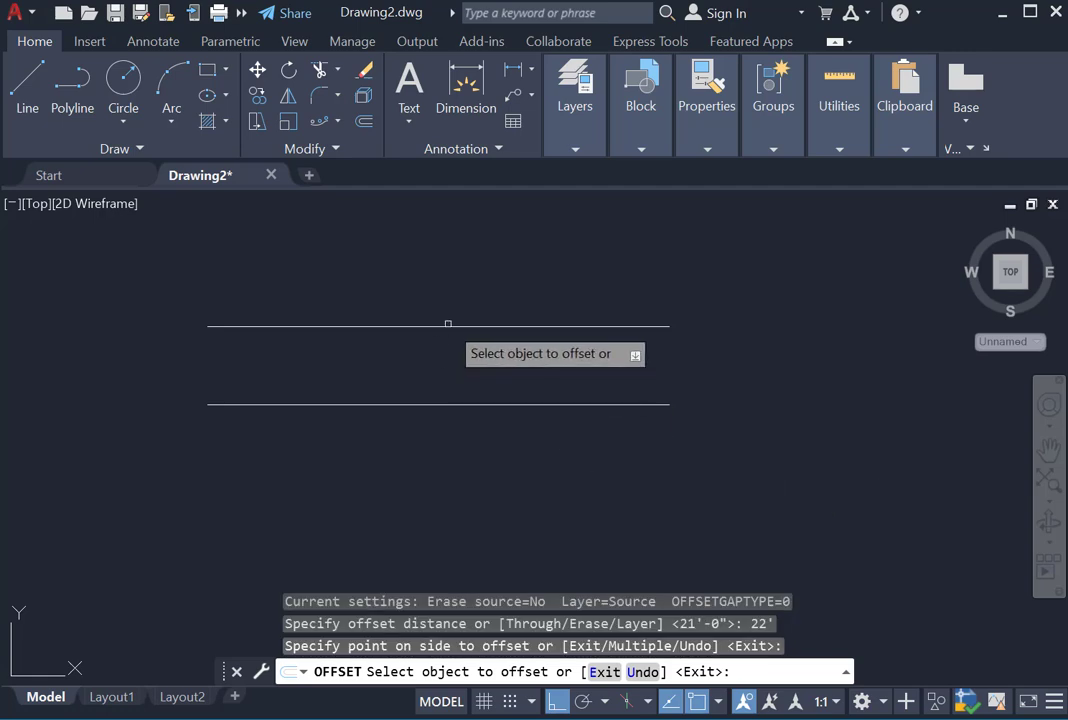
Offset the upper horizontal line 11' downward to create a centre line between the two outer lines.
key(Escape)
key(Return)
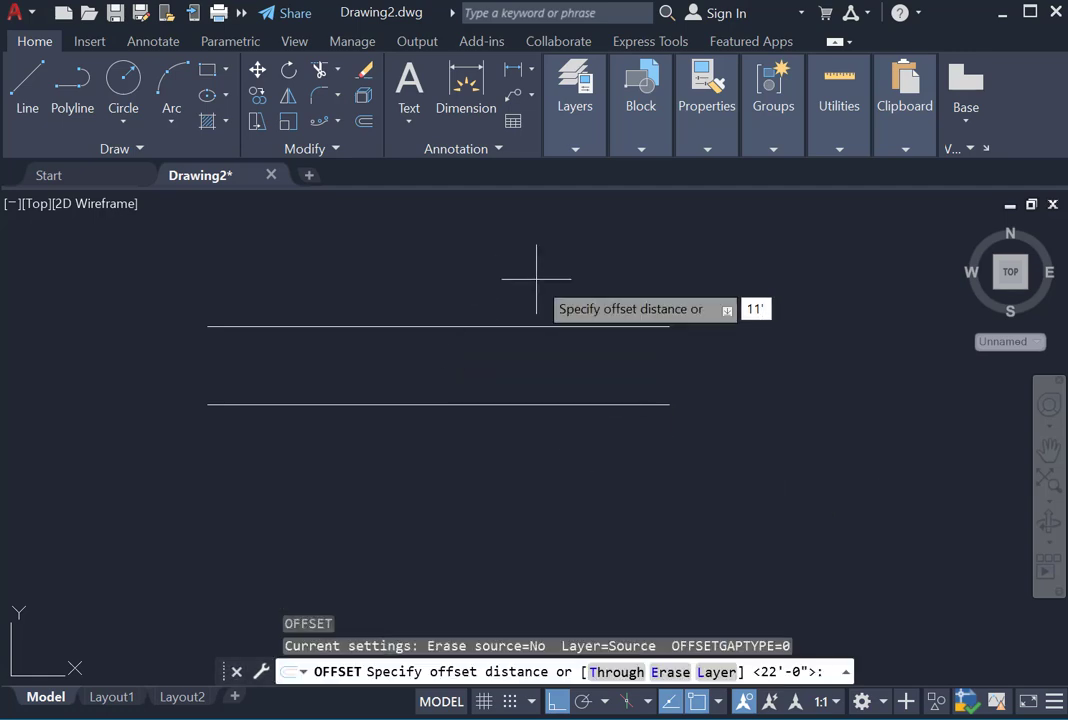
key(Return)
click(547, 326)
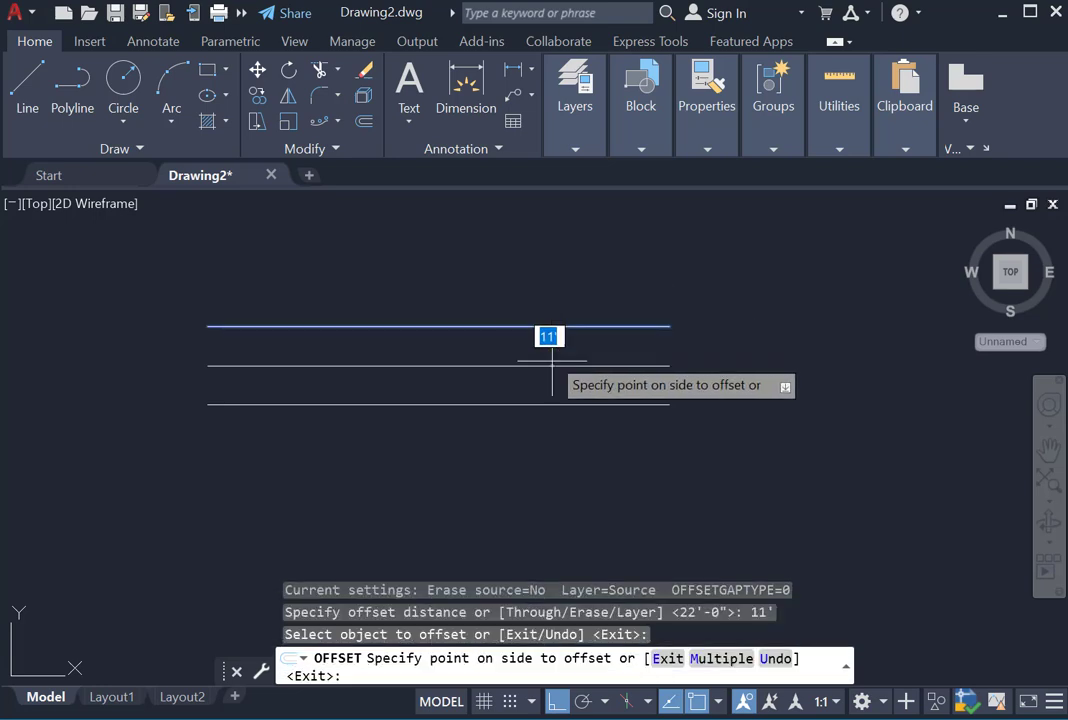
click(552, 365)
key(Escape)
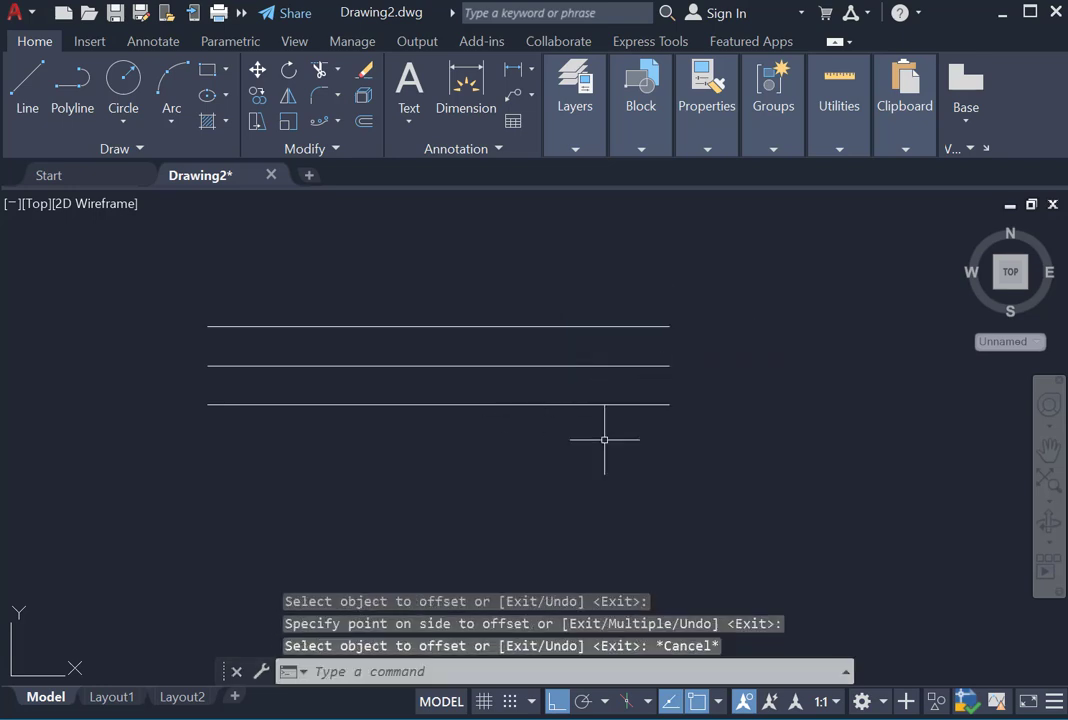
Offset both outer horizontal lines 5' inward, toward the centre line.
text(o)
key(Return)
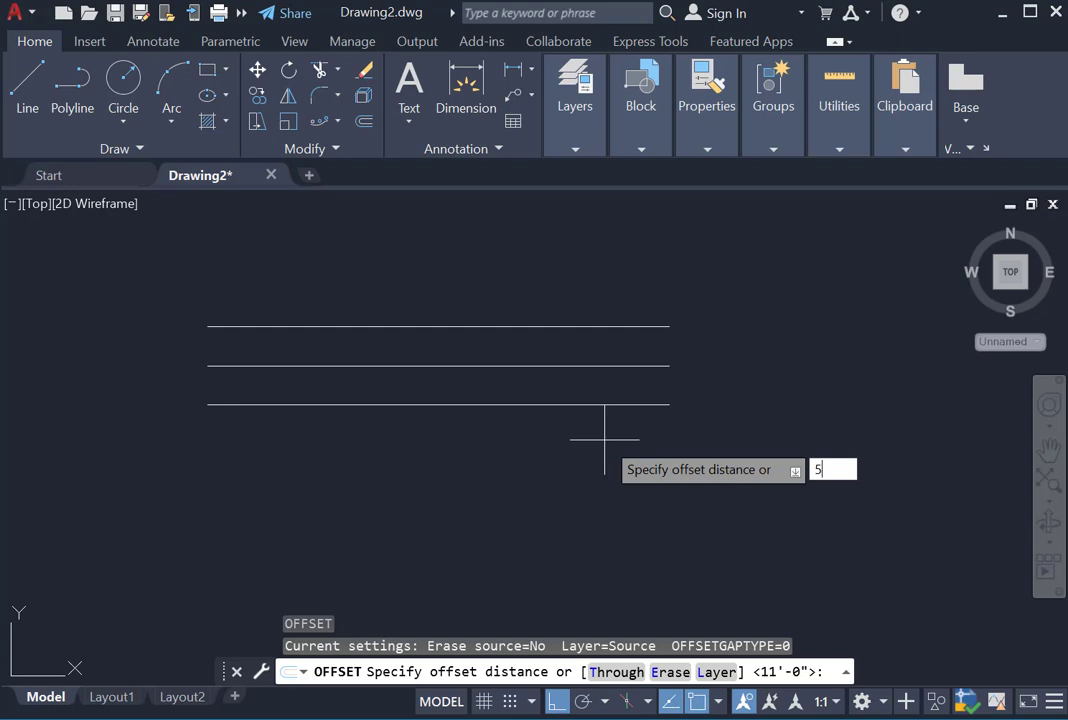
text(5)
key(Return)
scroll(428, 345, up, 2)
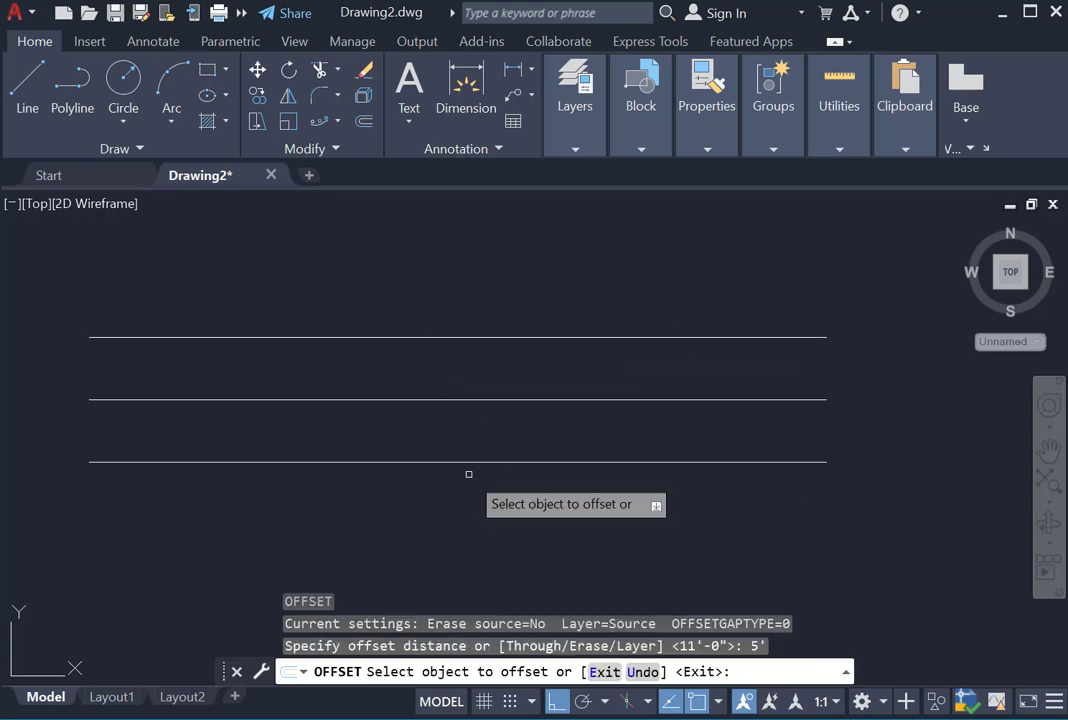
click(469, 461)
click(476, 415)
click(484, 337)
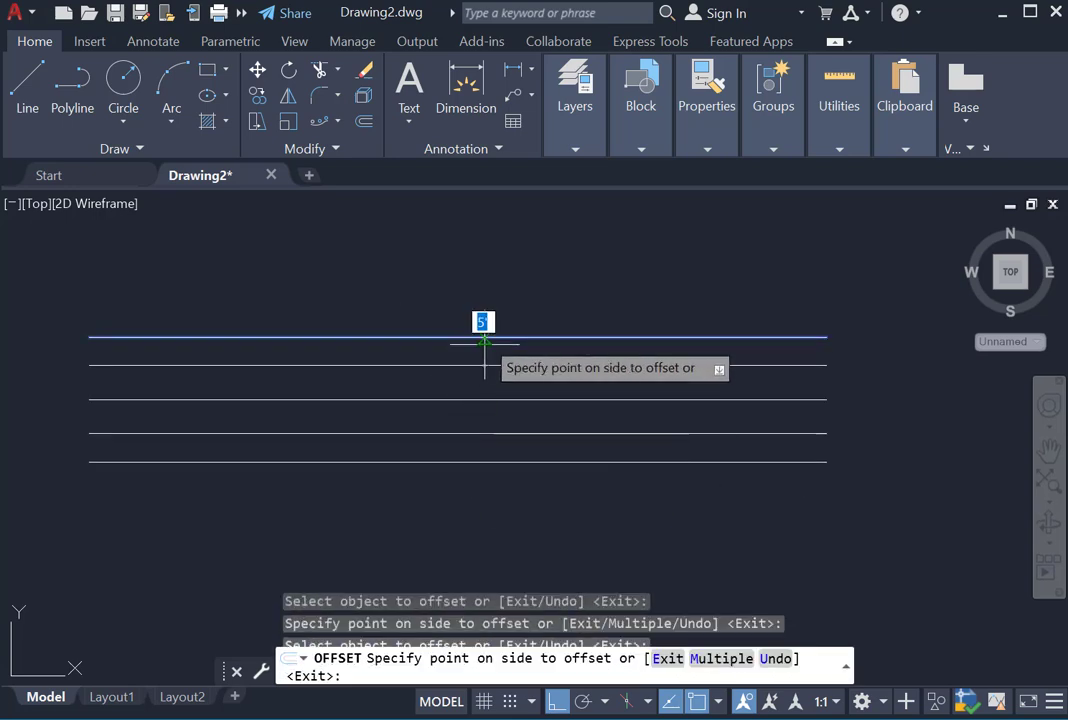
click(630, 380)
key(Escape)
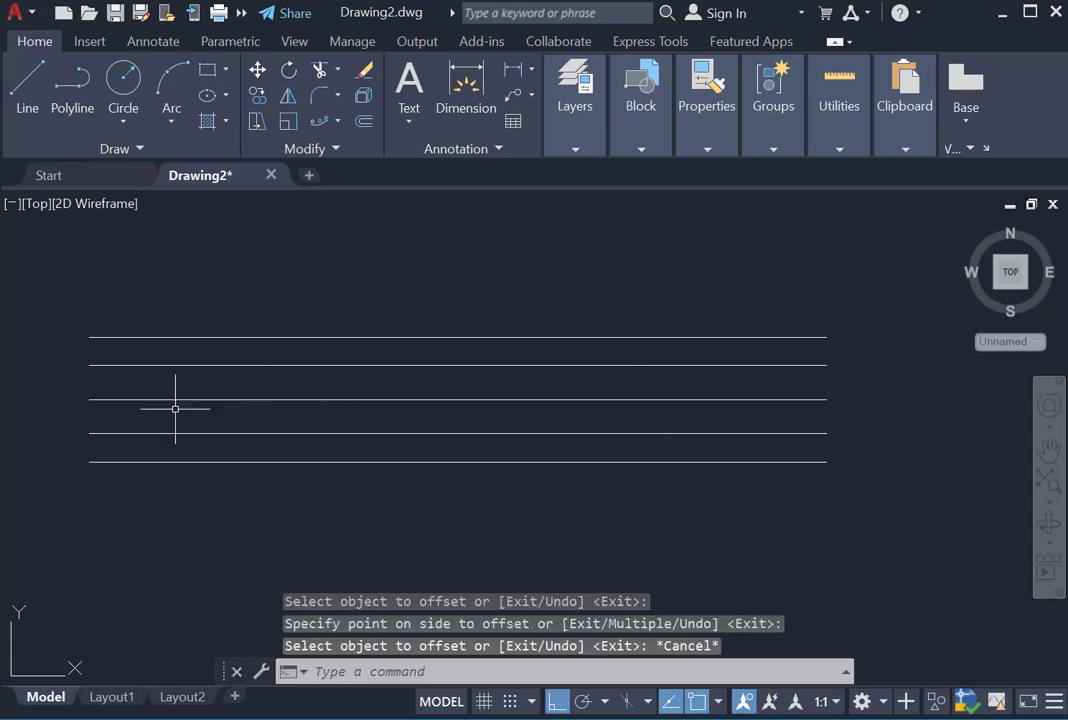
Offset the centre line 10" above and below itself and erase the original centre line.
scroll(125, 406, up, 2)
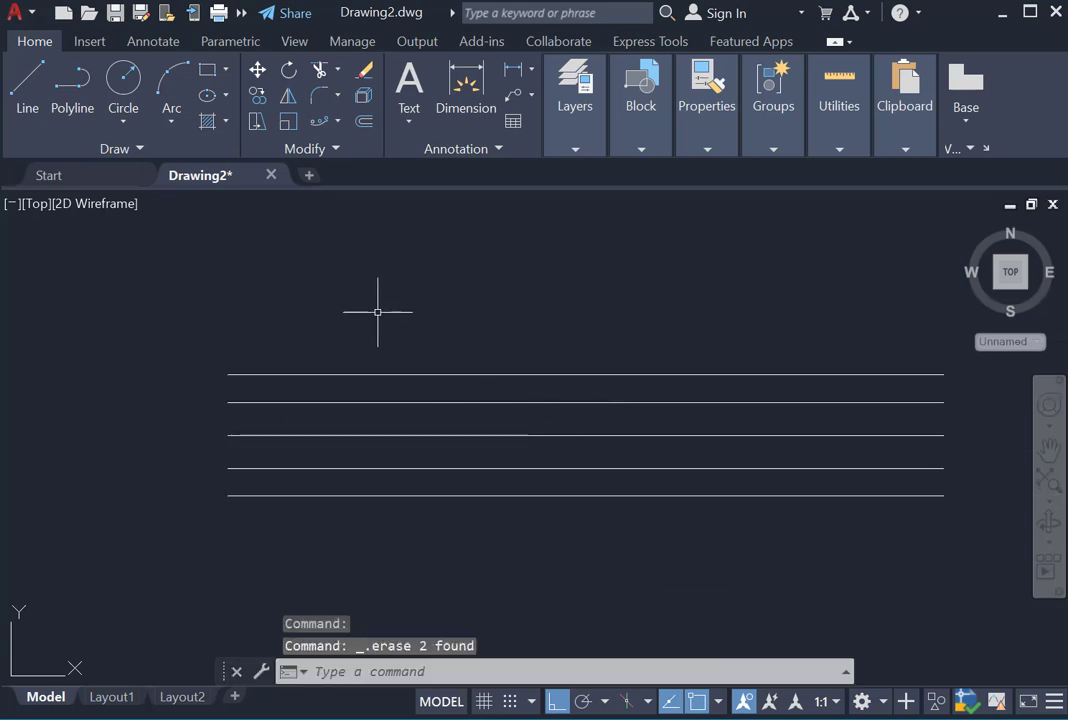
key(Return)
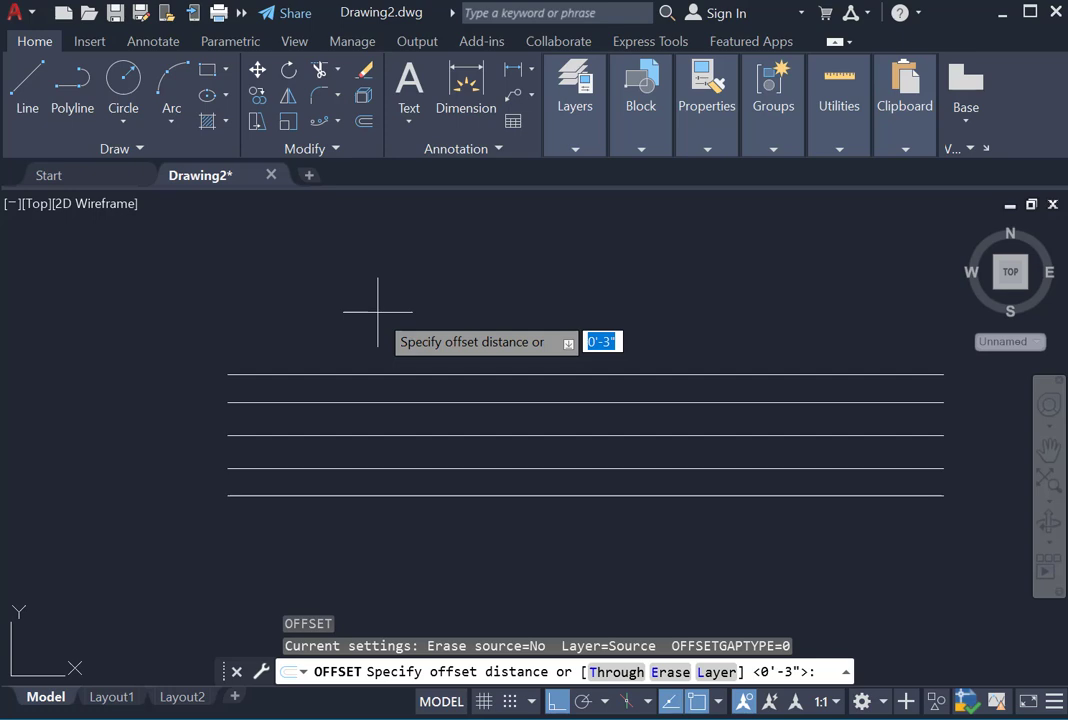
text(10)
key(Return)
click(268, 435)
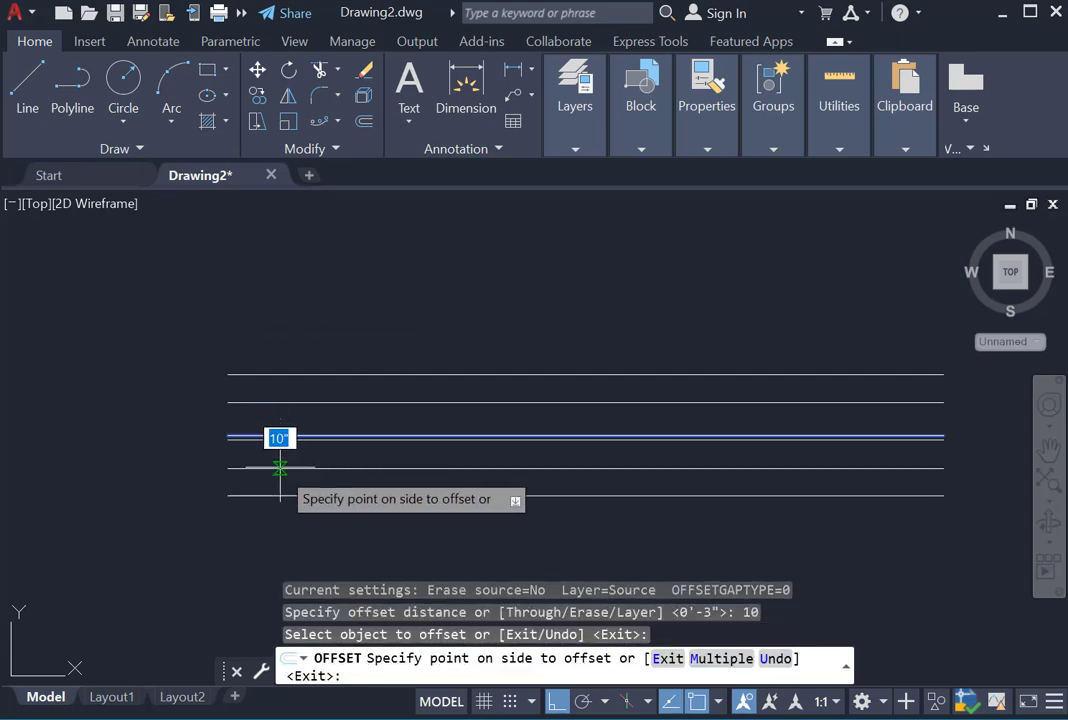
click(277, 450)
click(275, 435)
click(286, 400)
key(Escape)
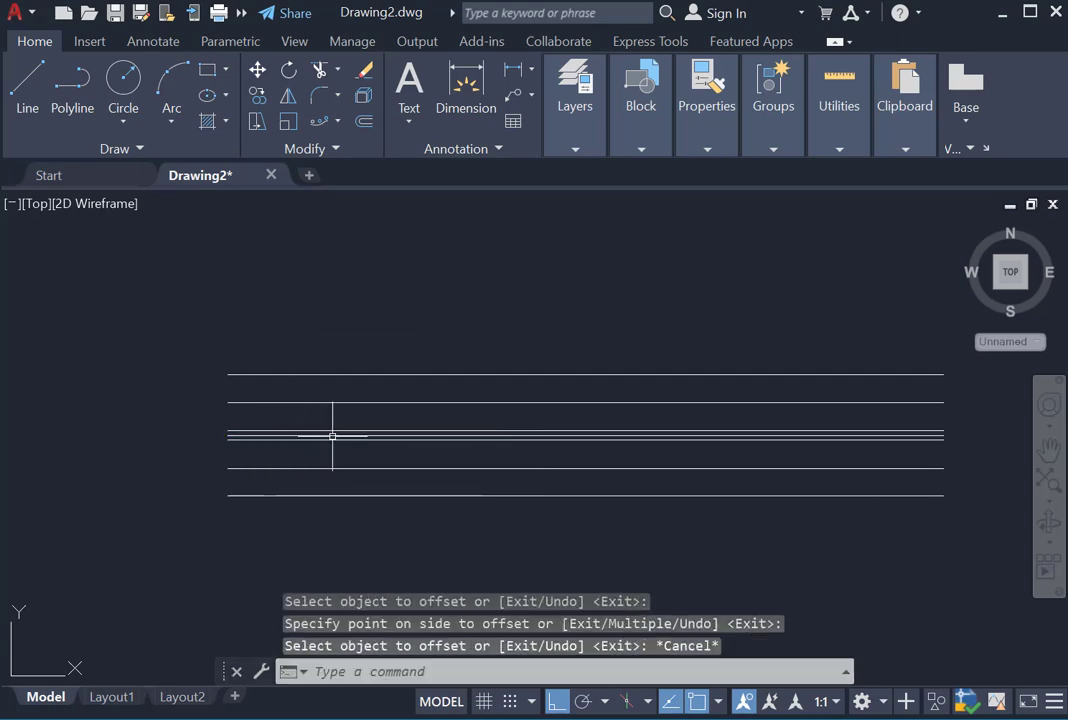
click(294, 435)
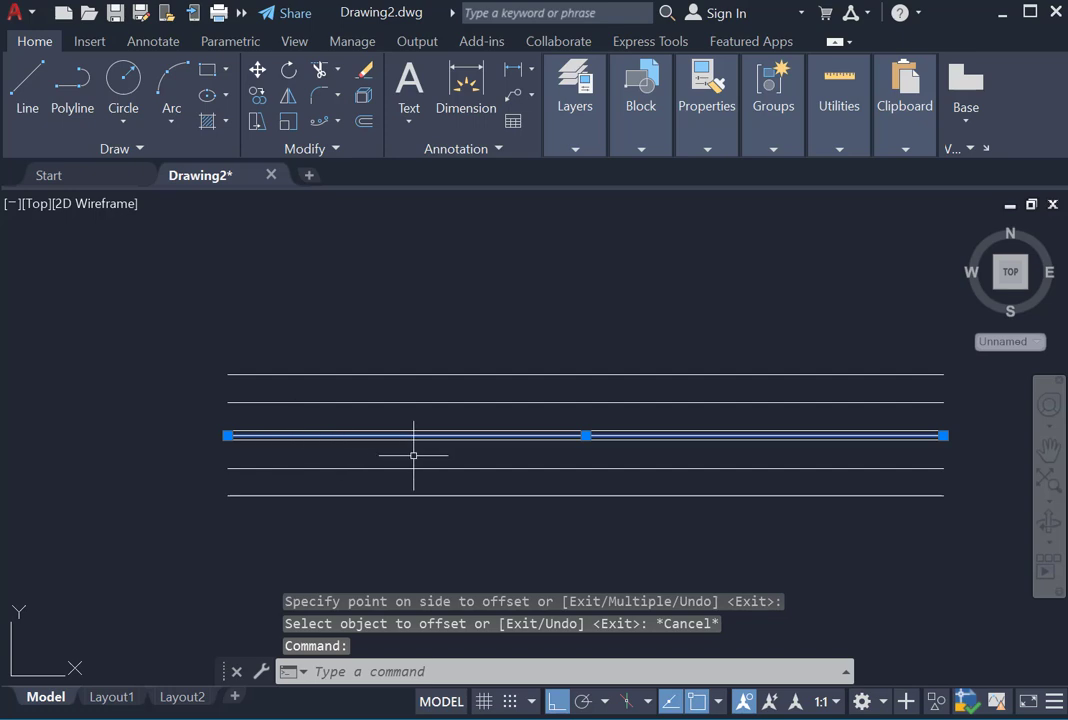
key(Delete)
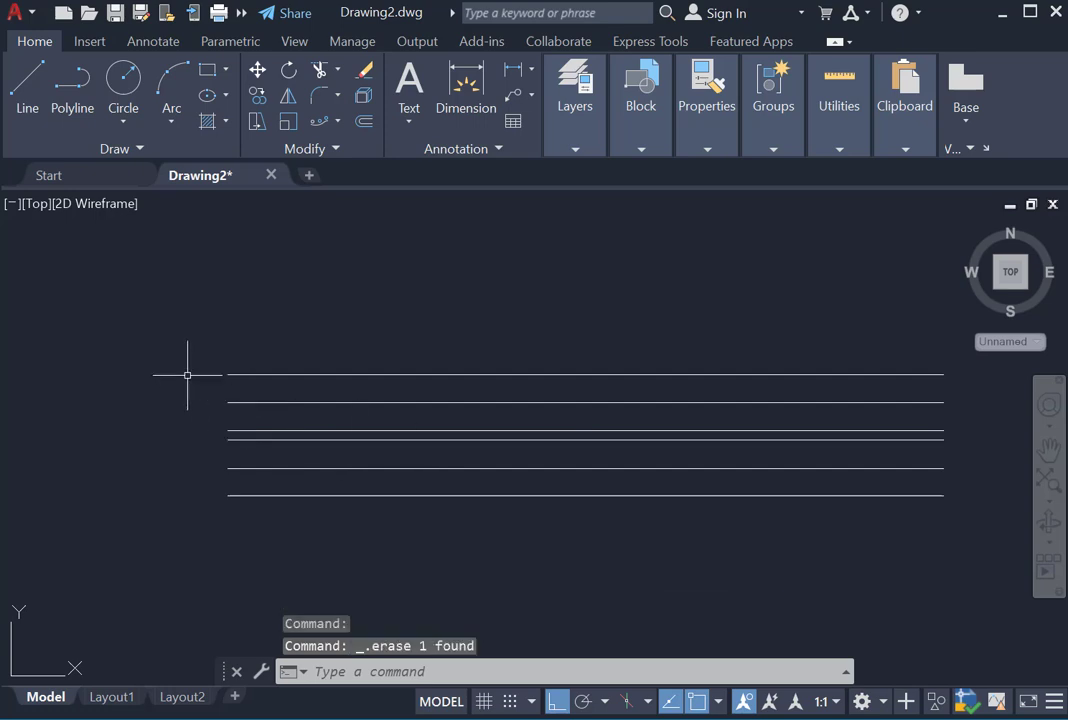
Draw a short vertical line closing the left end of the narrow strip between the two central lines.
click(26, 88)
click(228, 402)
click(228, 440)
right_click(229, 440)
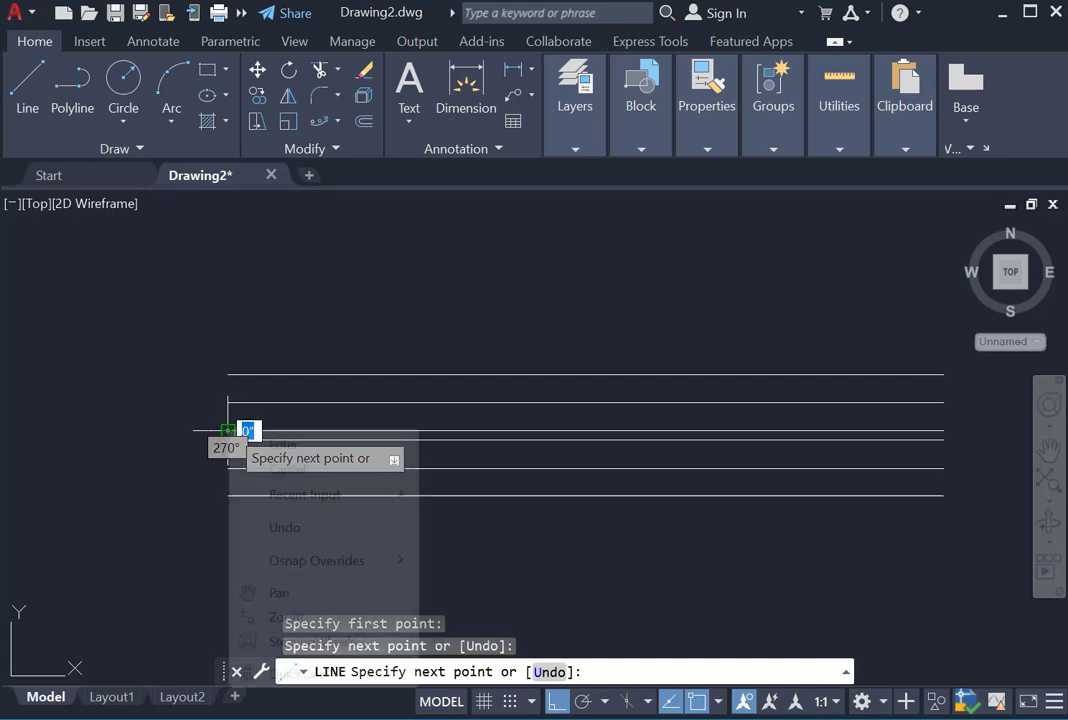
click(283, 442)
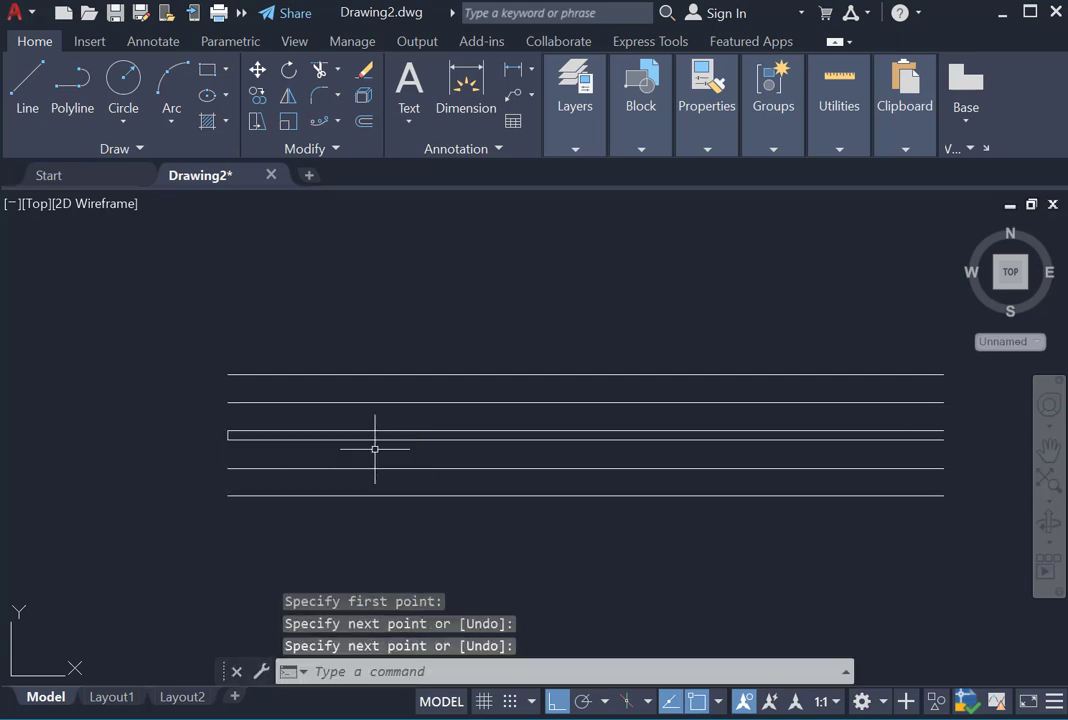
Create a path array of the short end line along the strip's lower line, using the Divide method.
click(338, 121)
click(358, 200)
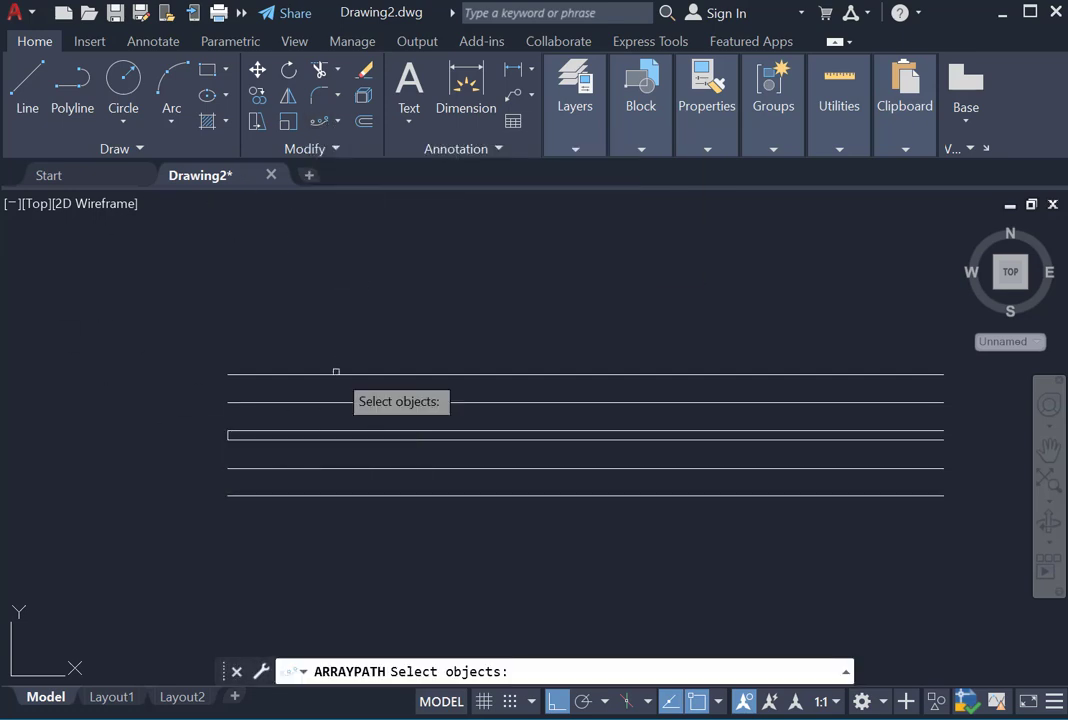
click(228, 436)
key(Return)
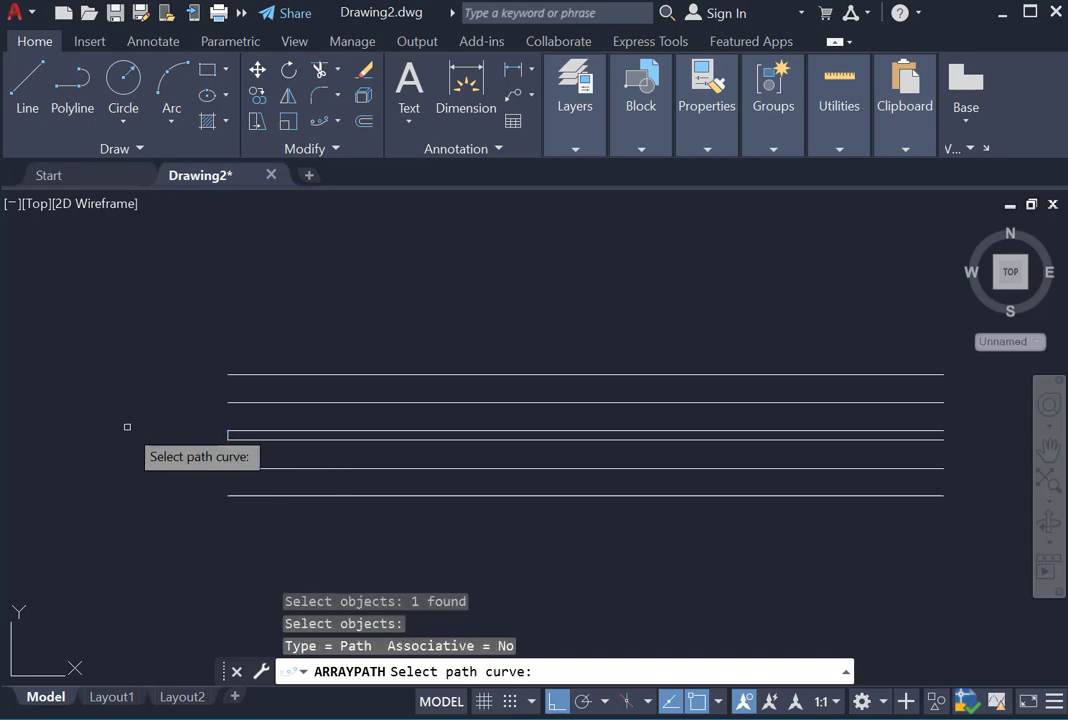
click(300, 439)
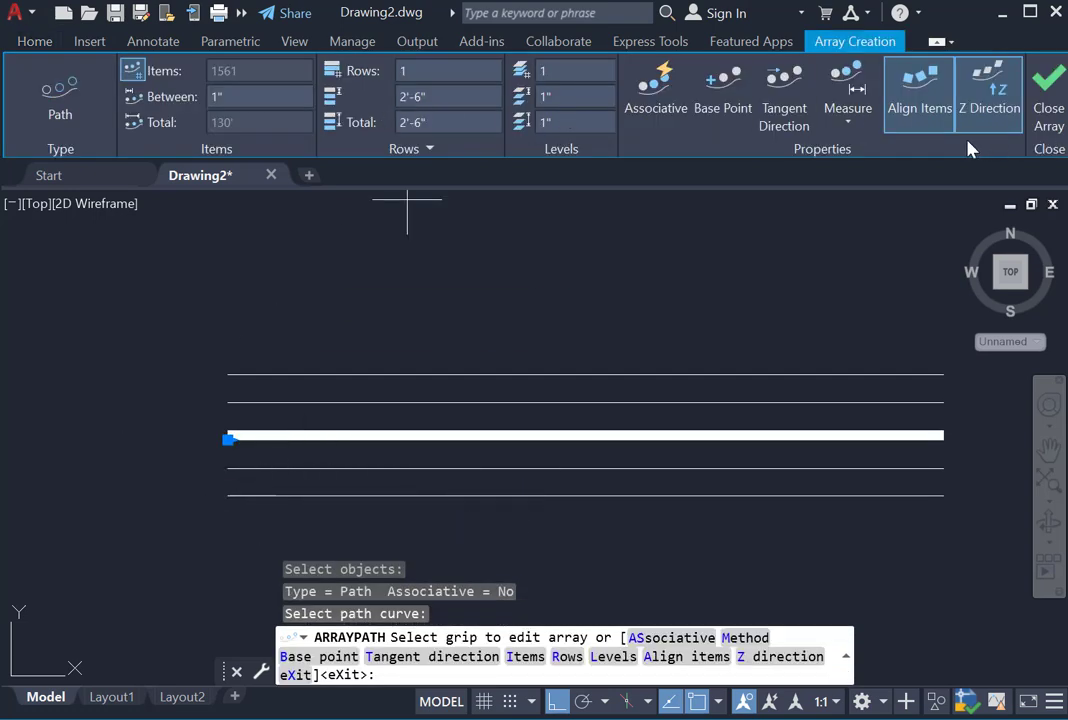
click(849, 120)
click(858, 153)
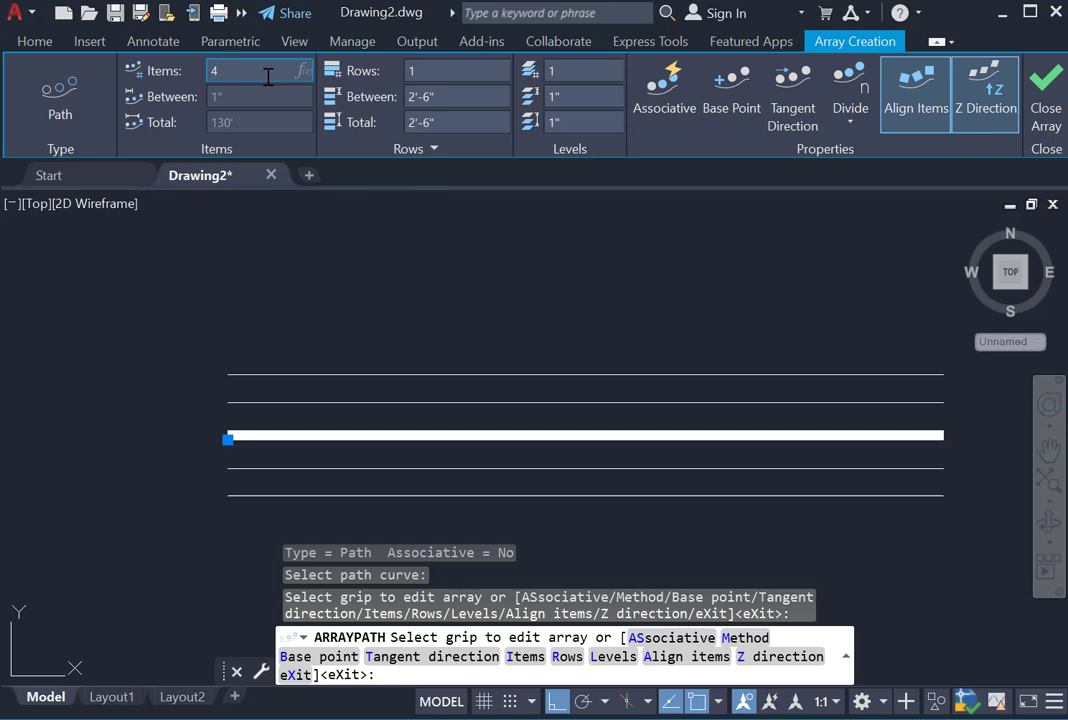
Set the path array's item count to 7 and finish the array.
click(268, 77)
text(4)
key(Return)
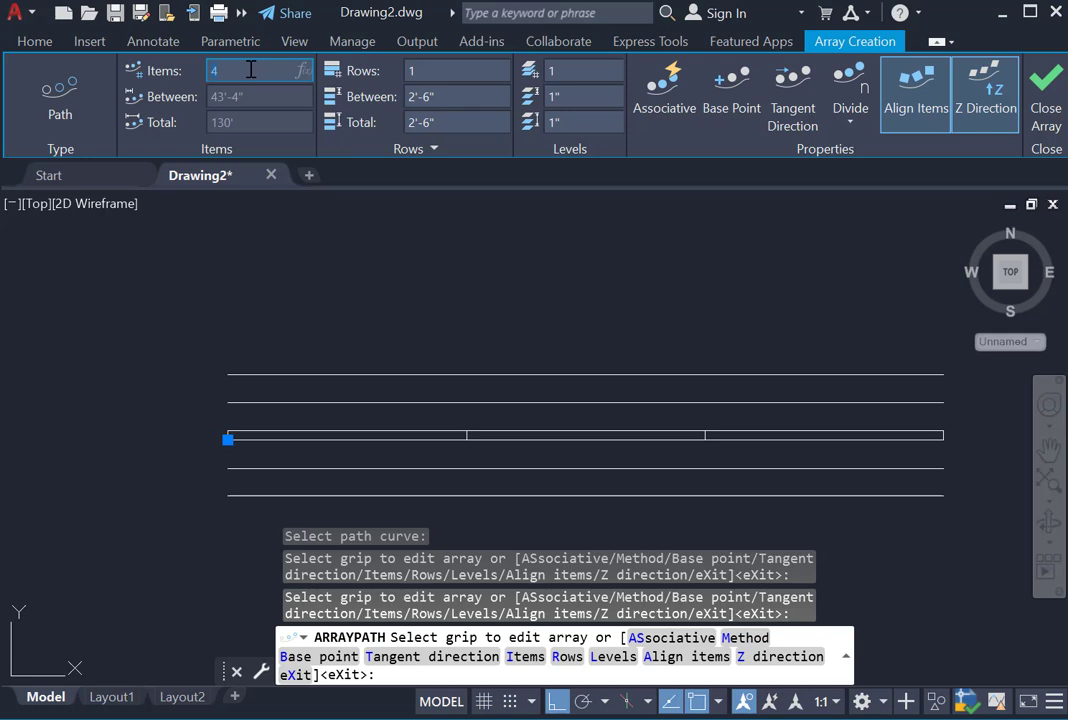
text(7)
key(Return)
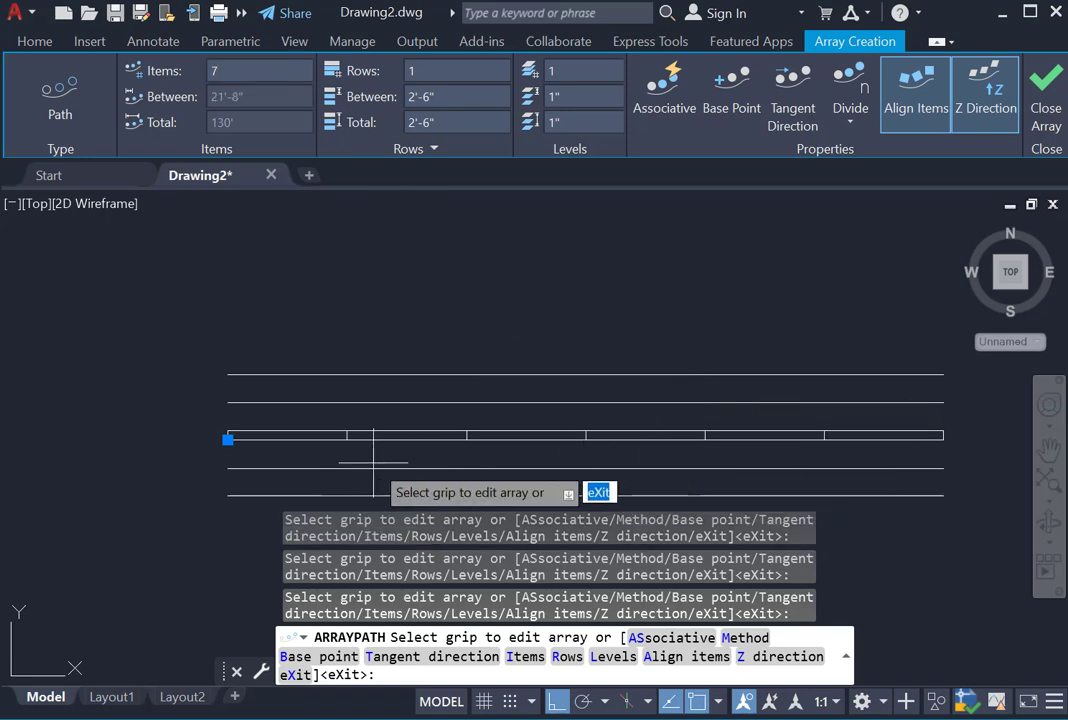
key(Escape)
Offset the first interior divider line of the central strip 24" to its left and right.
scroll(345, 443, up, 2)
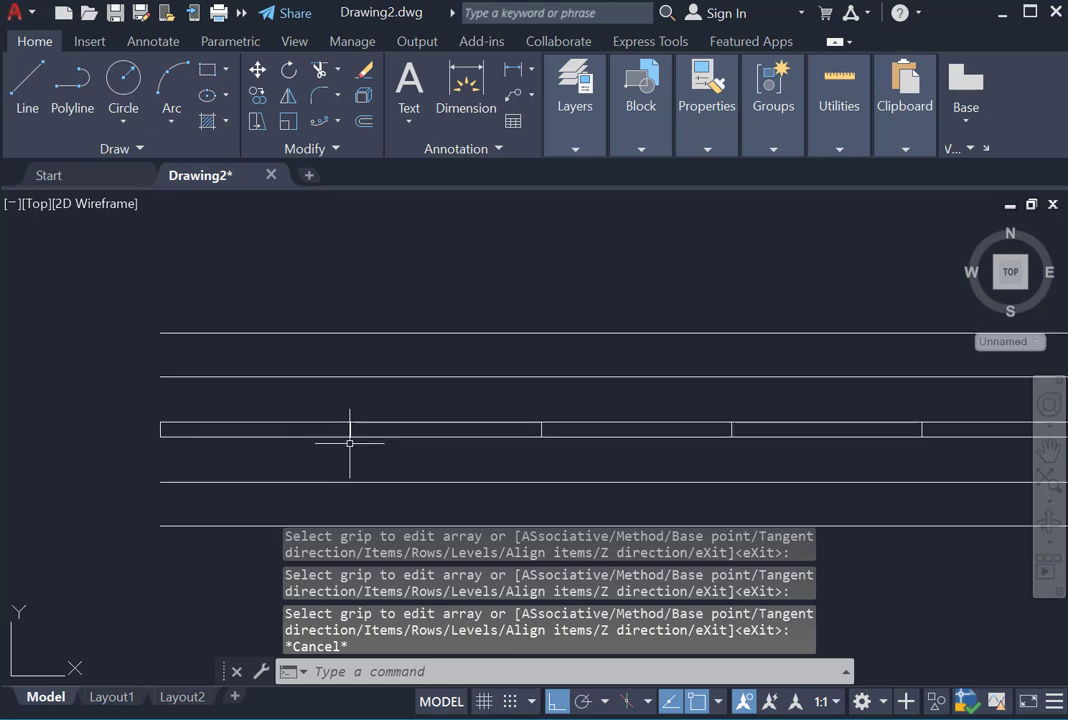
scroll(389, 415, down, 2)
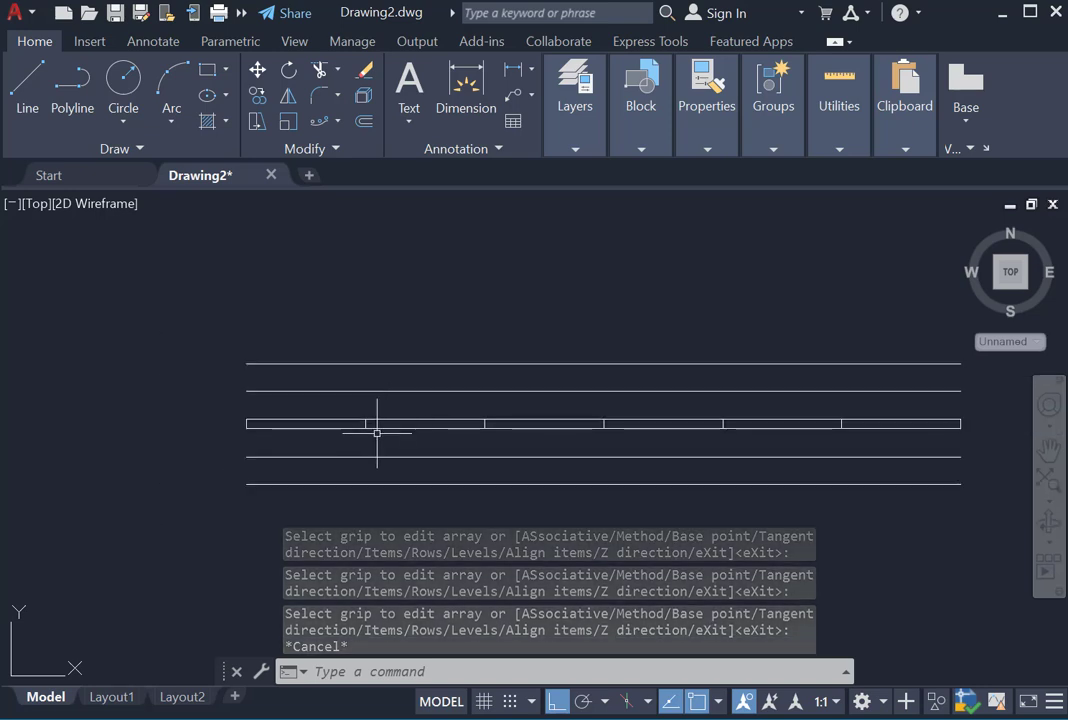
scroll(434, 393, up, 4)
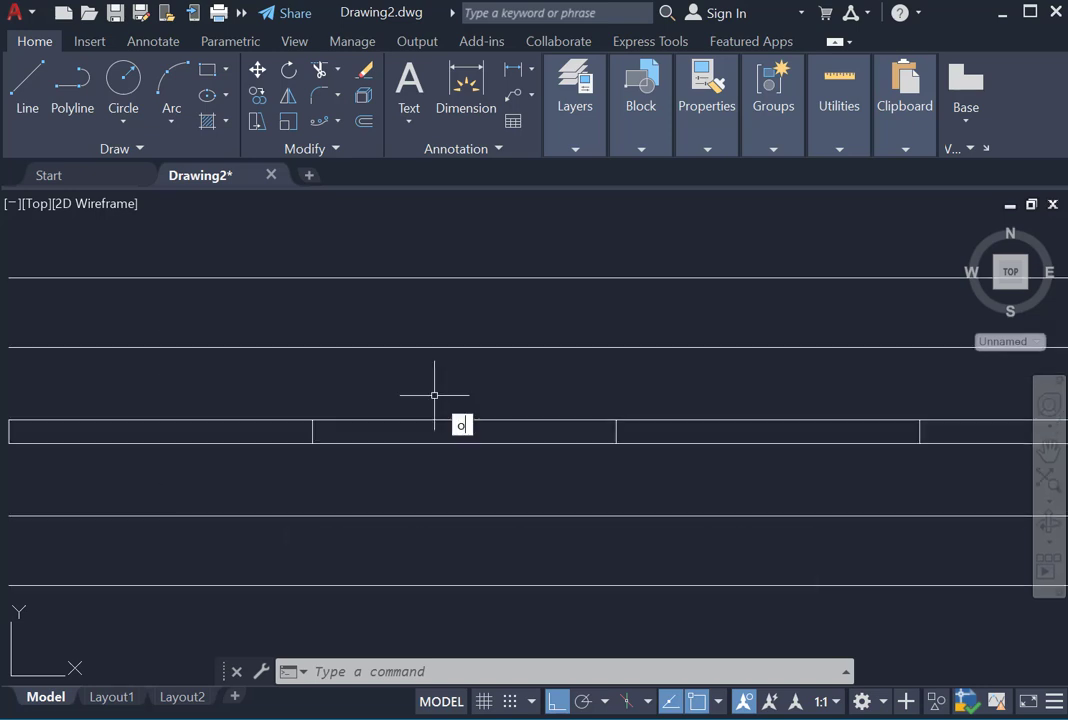
key(Return)
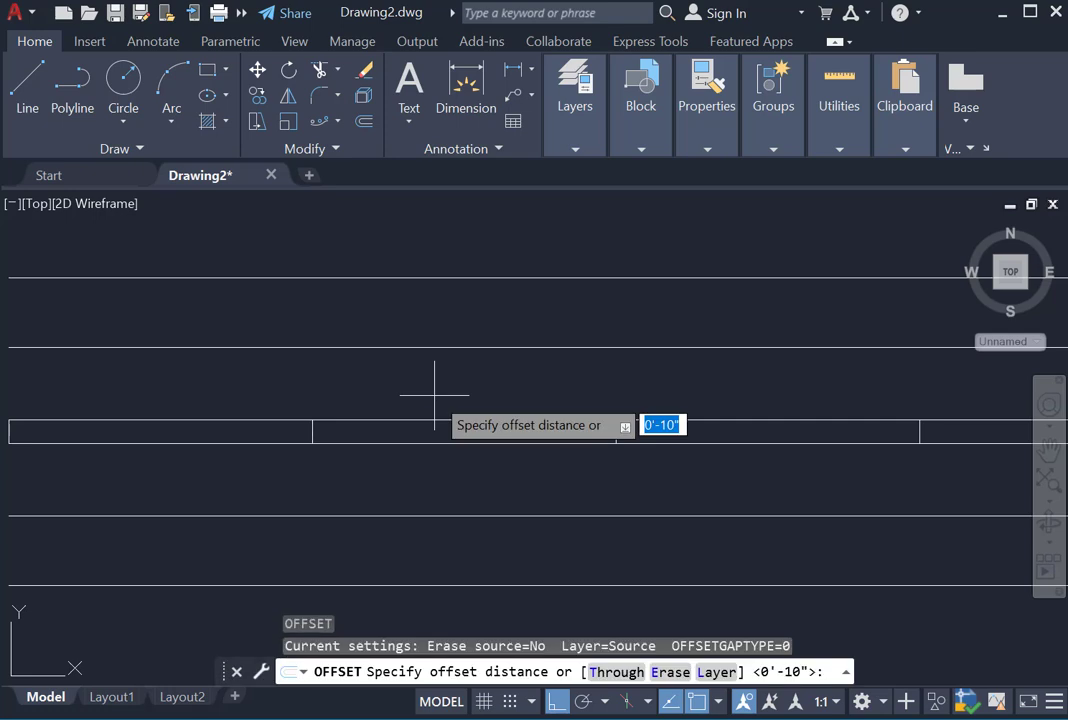
text(24)
key(Return)
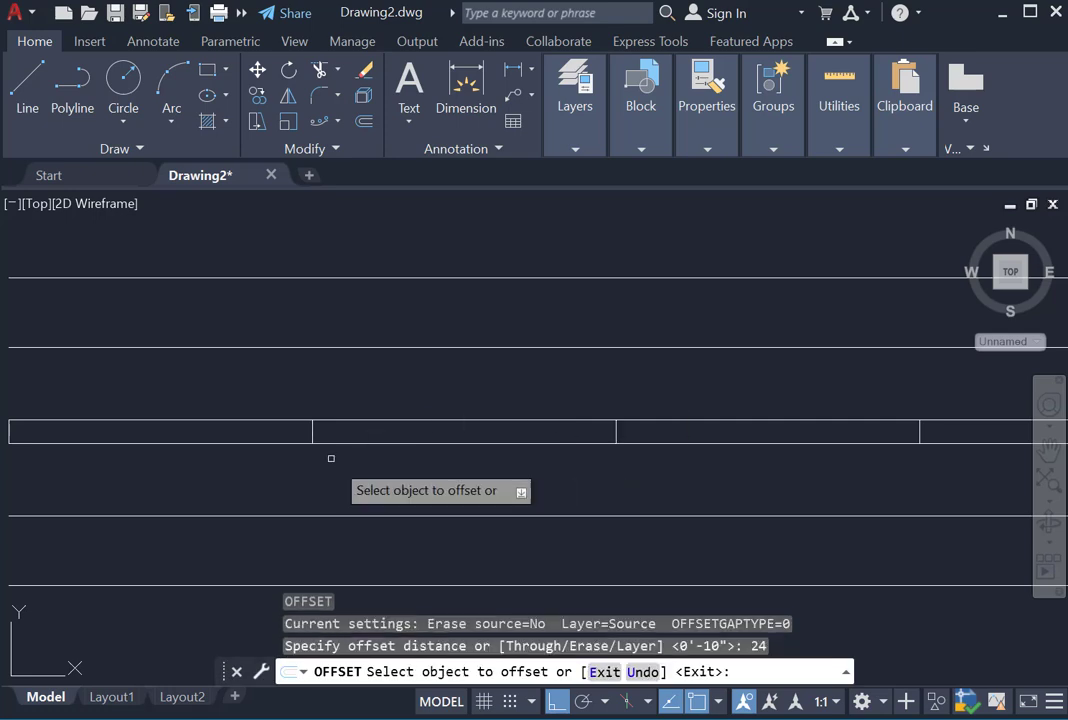
click(312, 431)
click(281, 436)
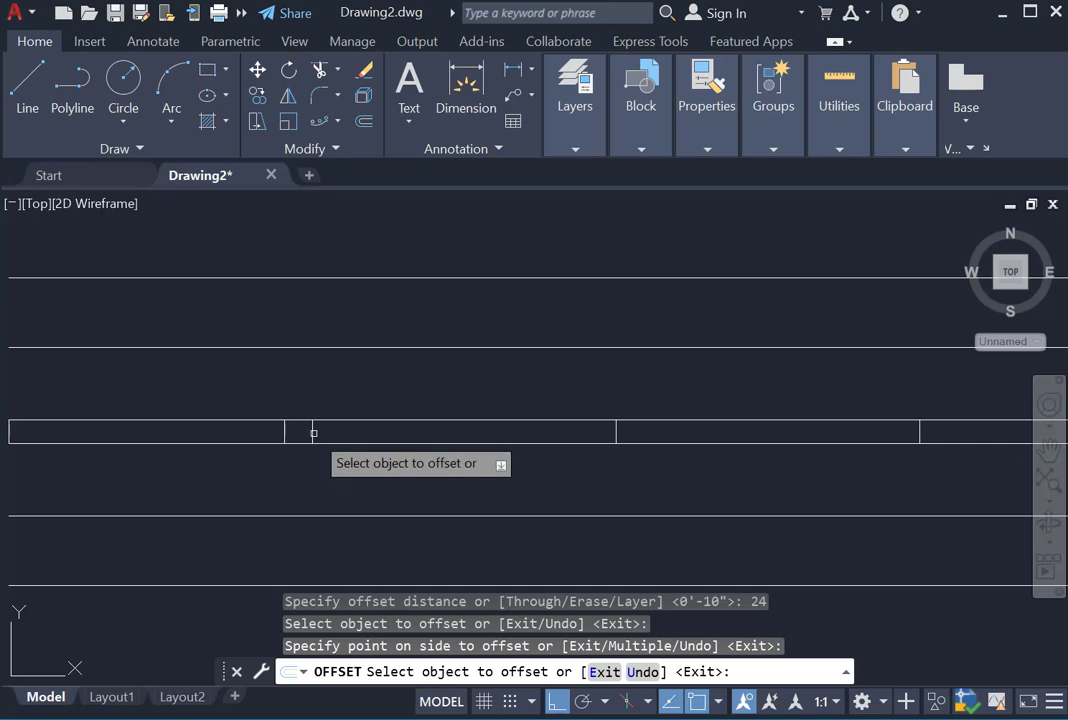
click(311, 431)
click(368, 450)
key(Escape)
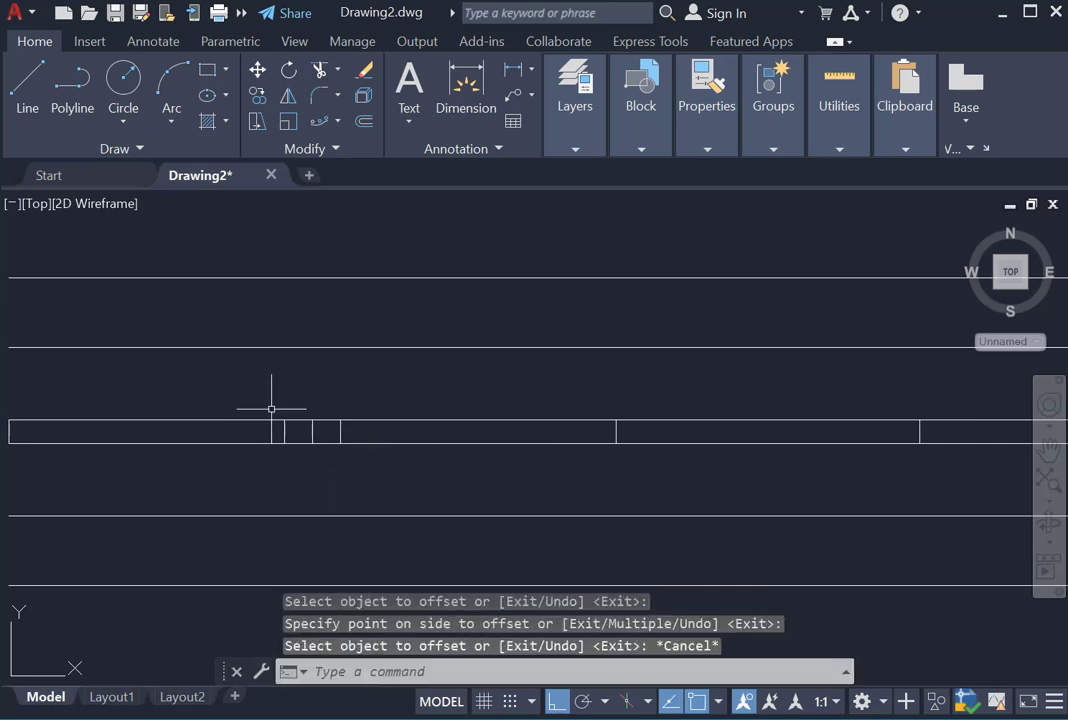
Copy the group of three divider lines from its middle line's upper end onto the other four interior dividers.
drag(271, 409, 393, 463)
text(co)
key(Return)
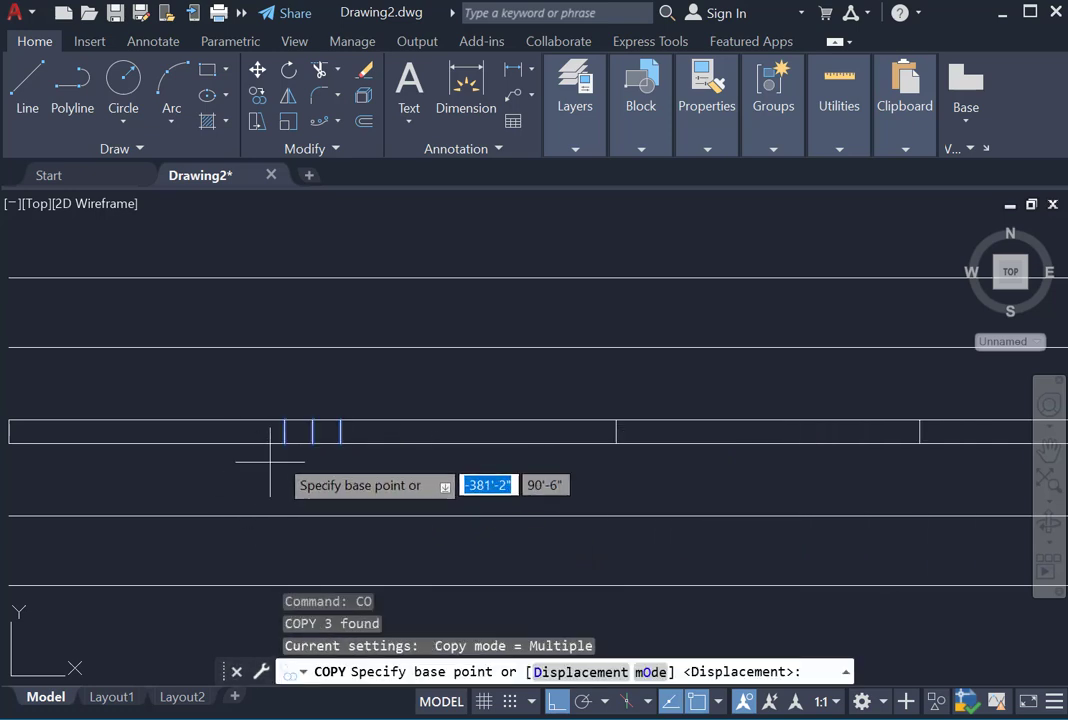
click(312, 420)
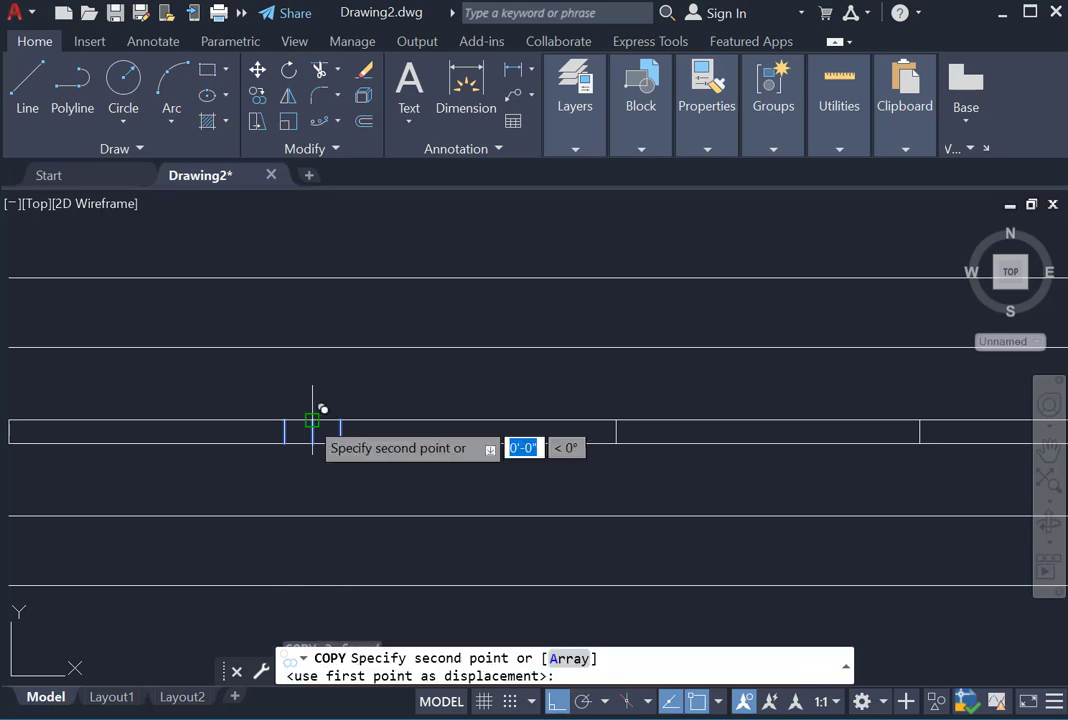
click(616, 420)
click(919, 420)
scroll(625, 467, down, 3)
scroll(748, 485, up, 3)
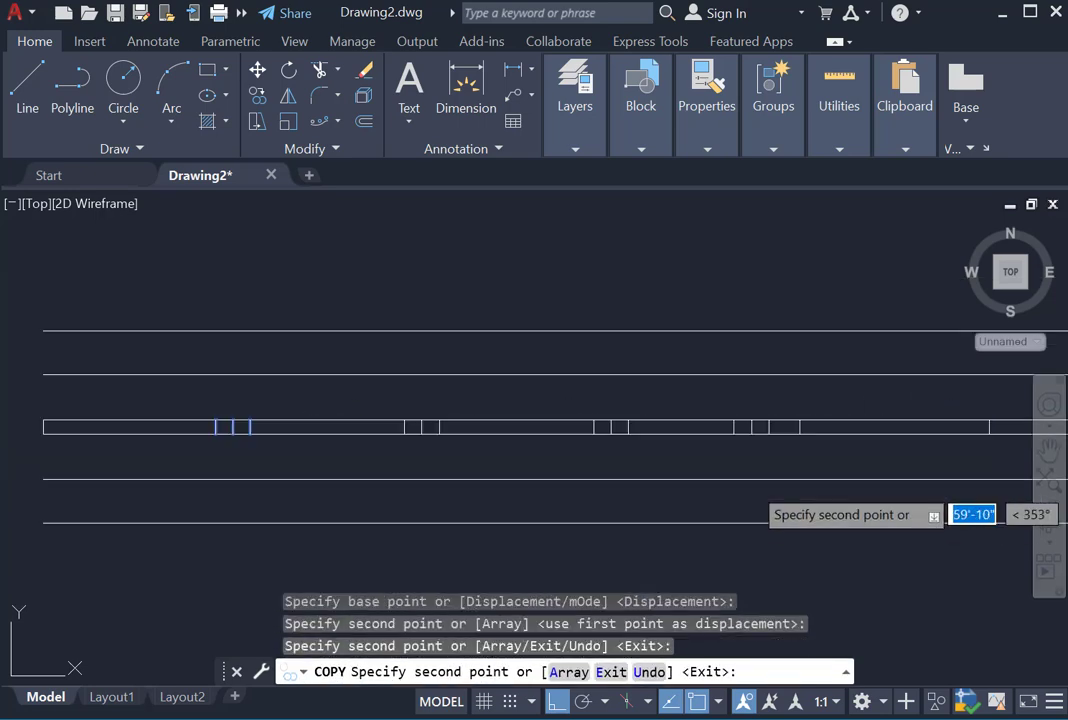
click(828, 381)
scroll(828, 381, down, 3)
scroll(772, 390, up, 3)
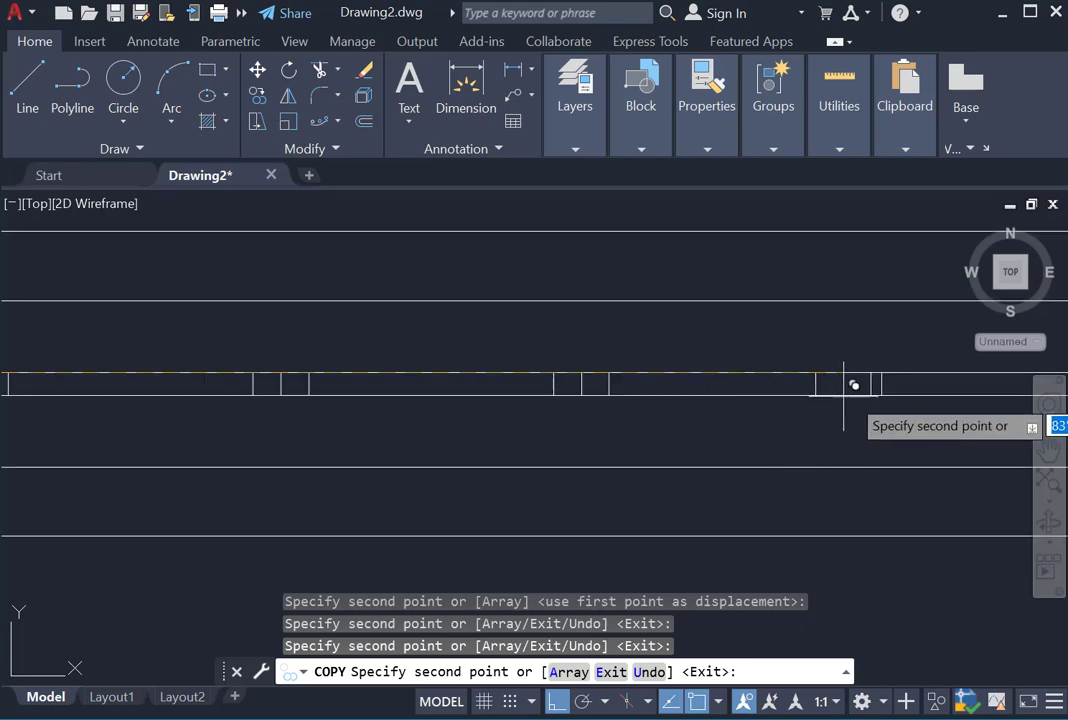
click(875, 379)
scroll(864, 388, down, 3)
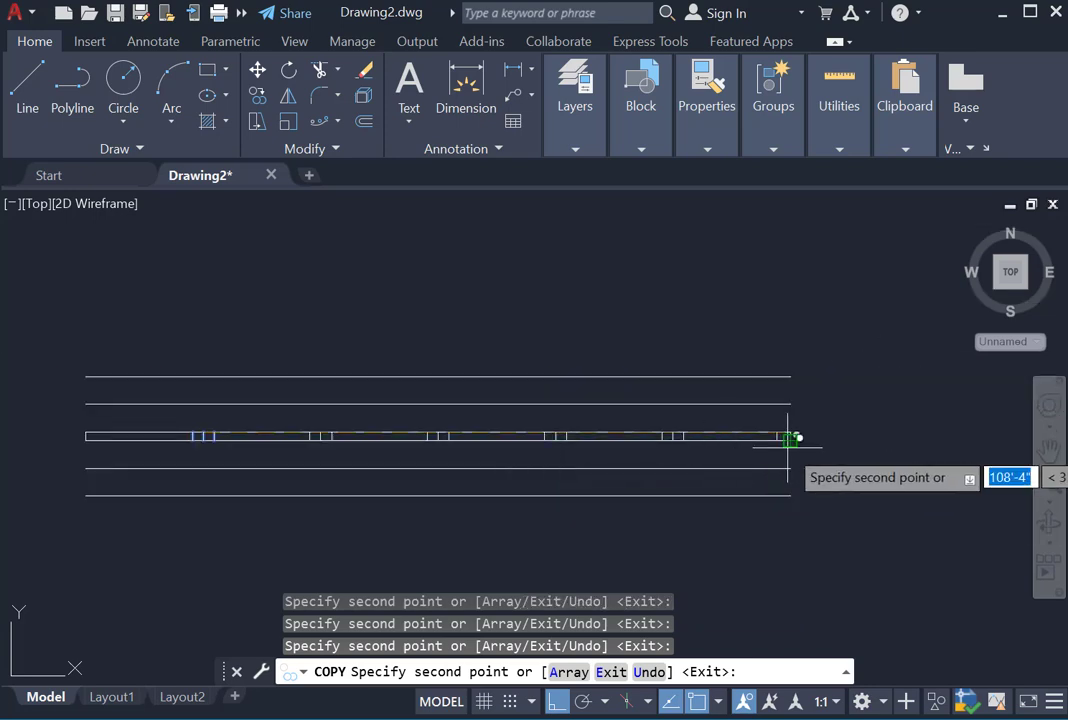
key(Escape)
Trim the central strip's lines between the outer dividers at the first interior division to open a gap.
text(tr)
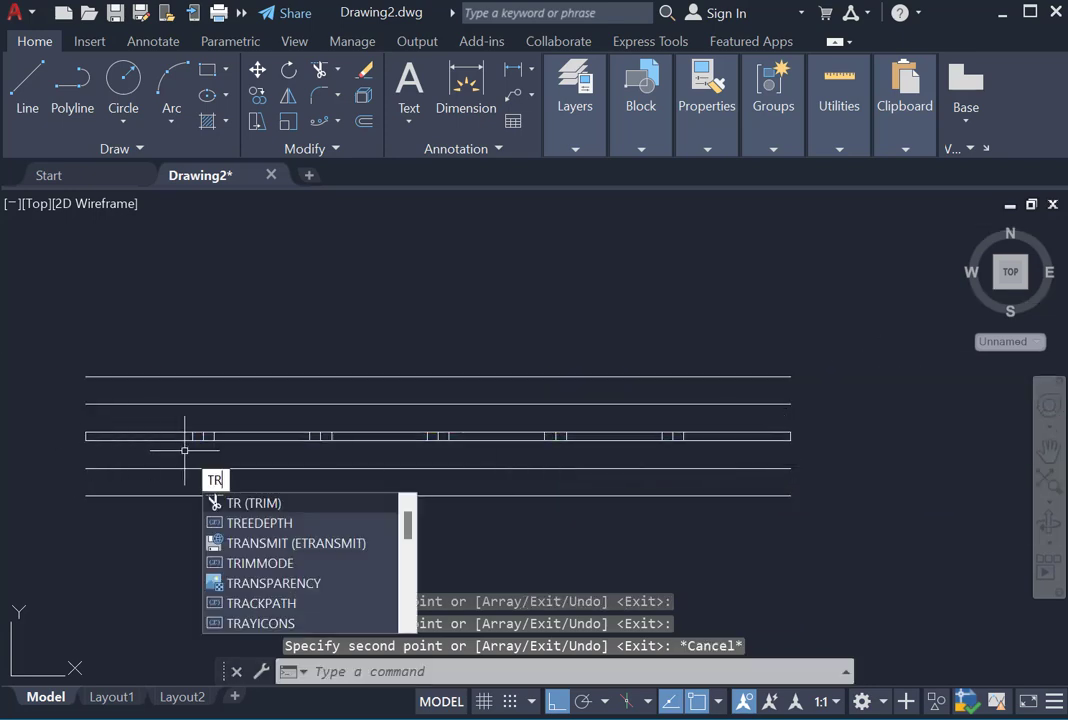
key(Return)
scroll(178, 440, up, 3)
click(140, 430)
click(184, 448)
key(Return)
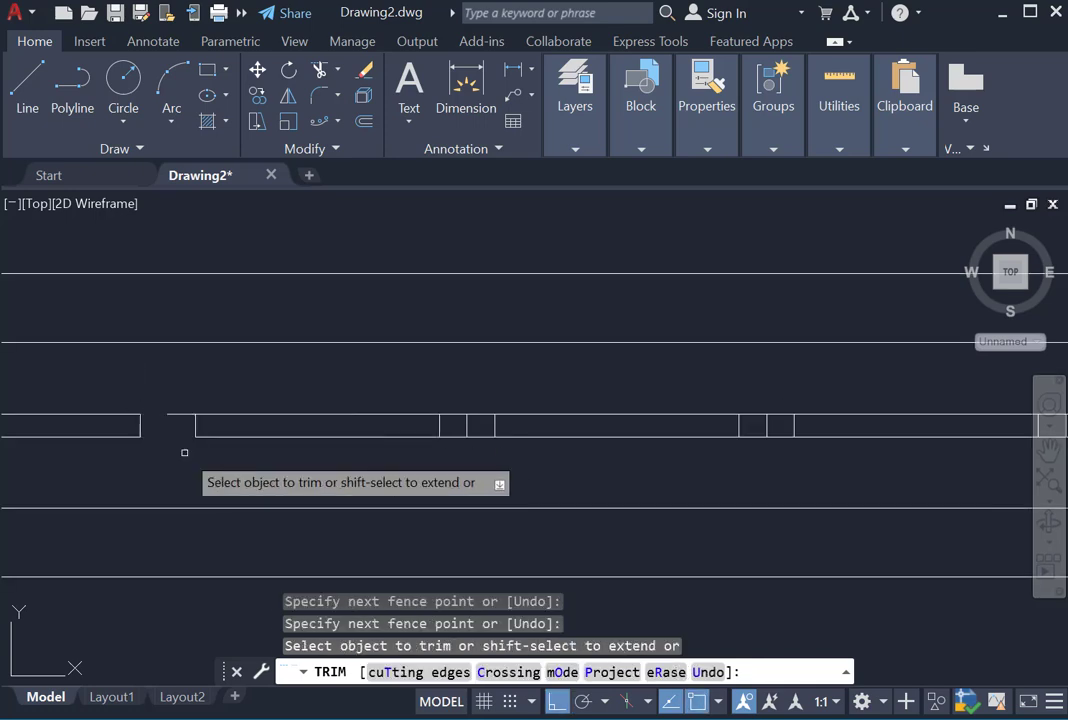
Trim the strip's lines and middle dividers at the remaining interior divisions, leaving six separate closed segments.
click(448, 405)
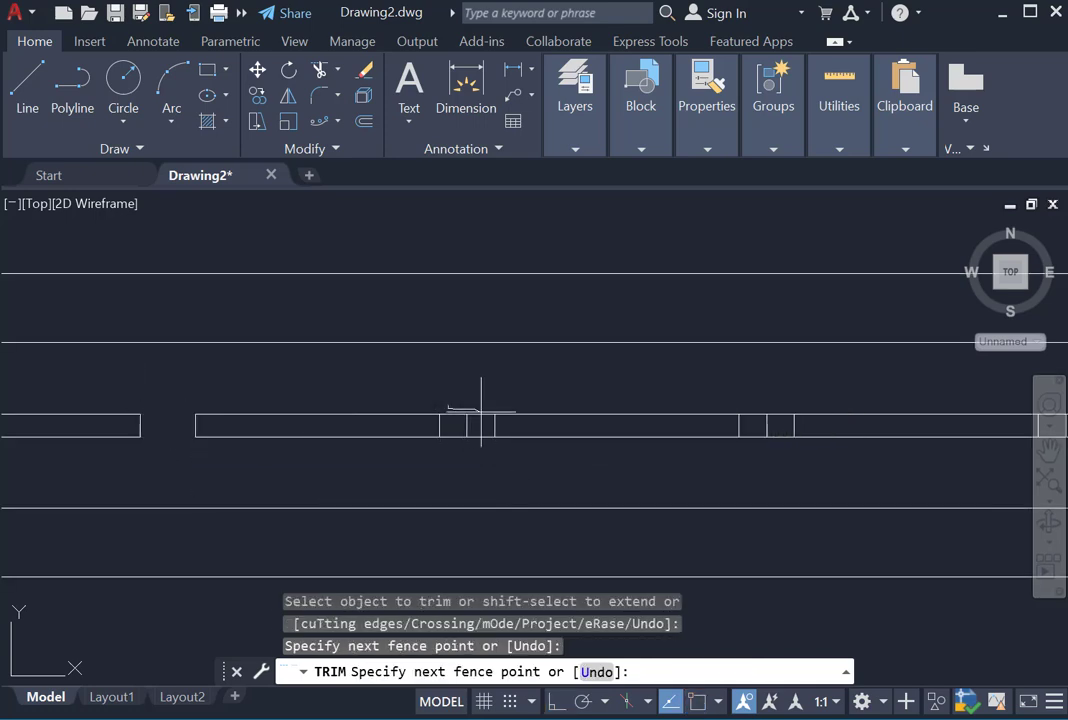
scroll(360, 408, up, 3)
click(877, 512)
key(Return)
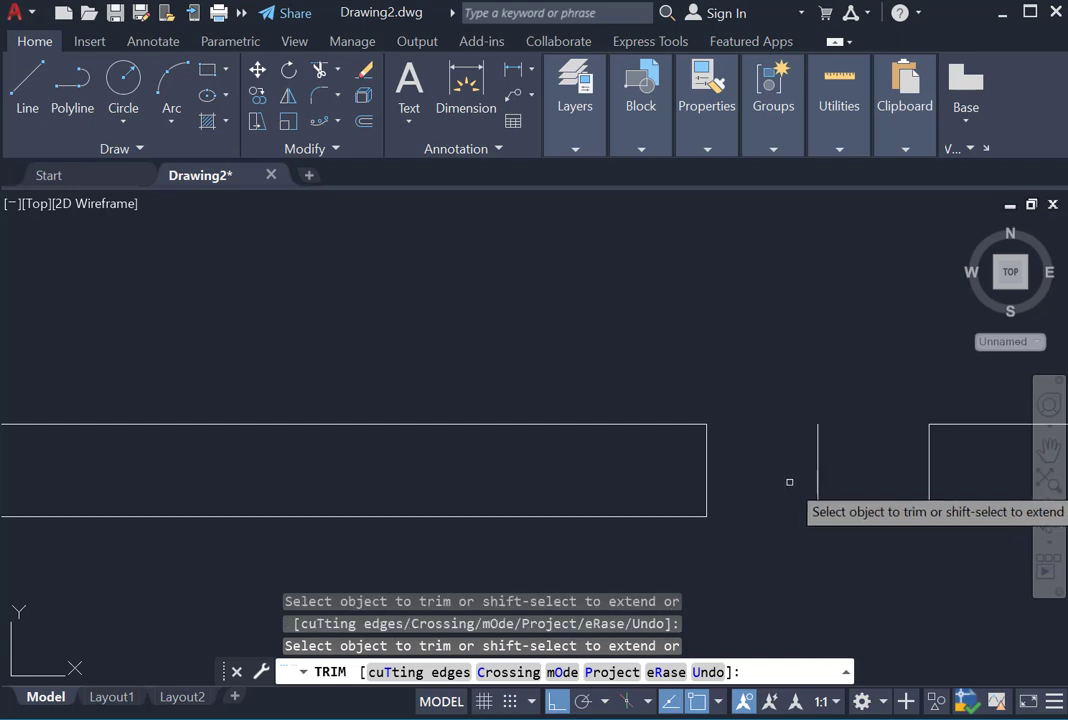
scroll(729, 486, down, 4)
scroll(700, 490, down, 3)
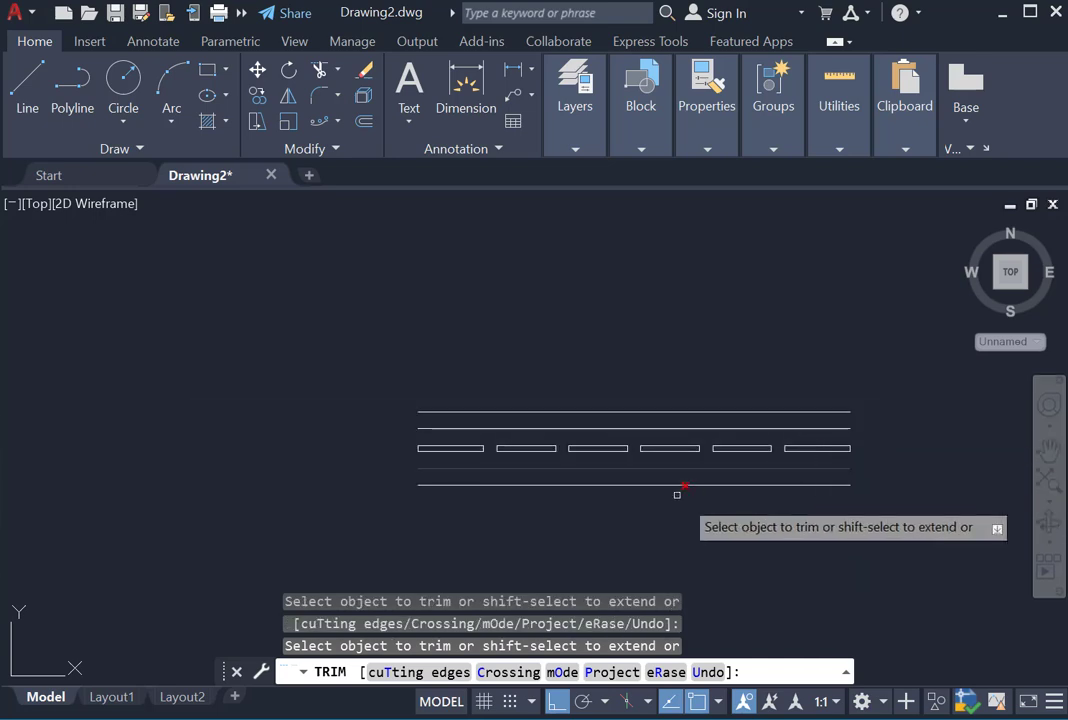
scroll(500, 514, up, 2)
key(Escape)
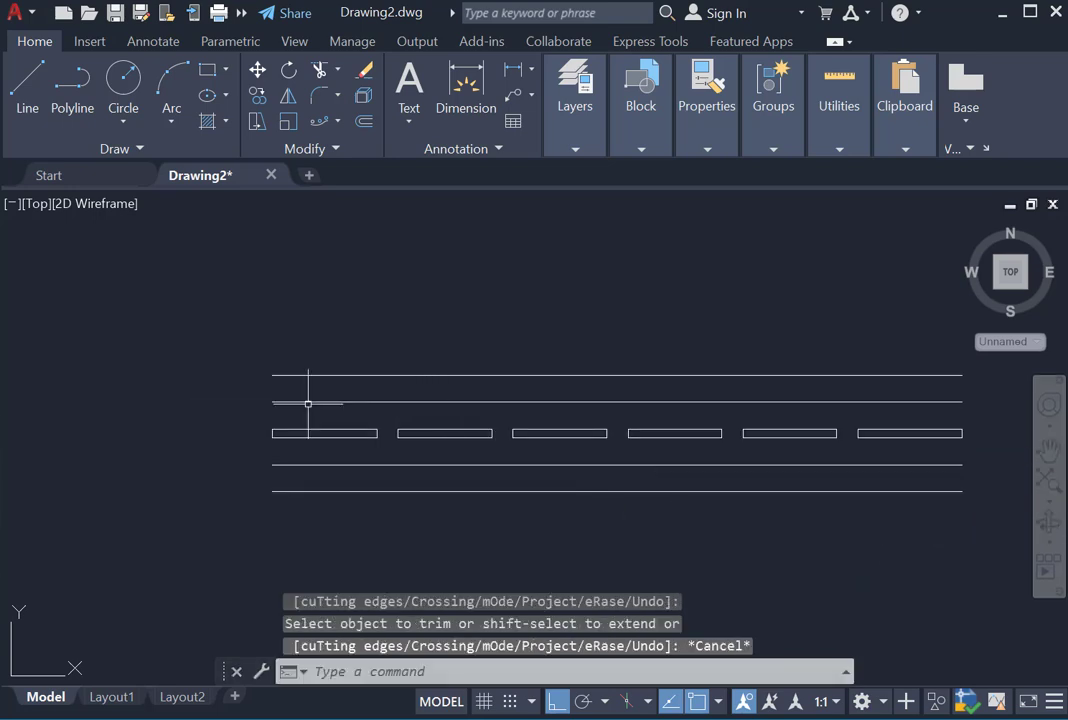
Join the lines of the central strip's six segments into closed polylines.
click(262, 420)
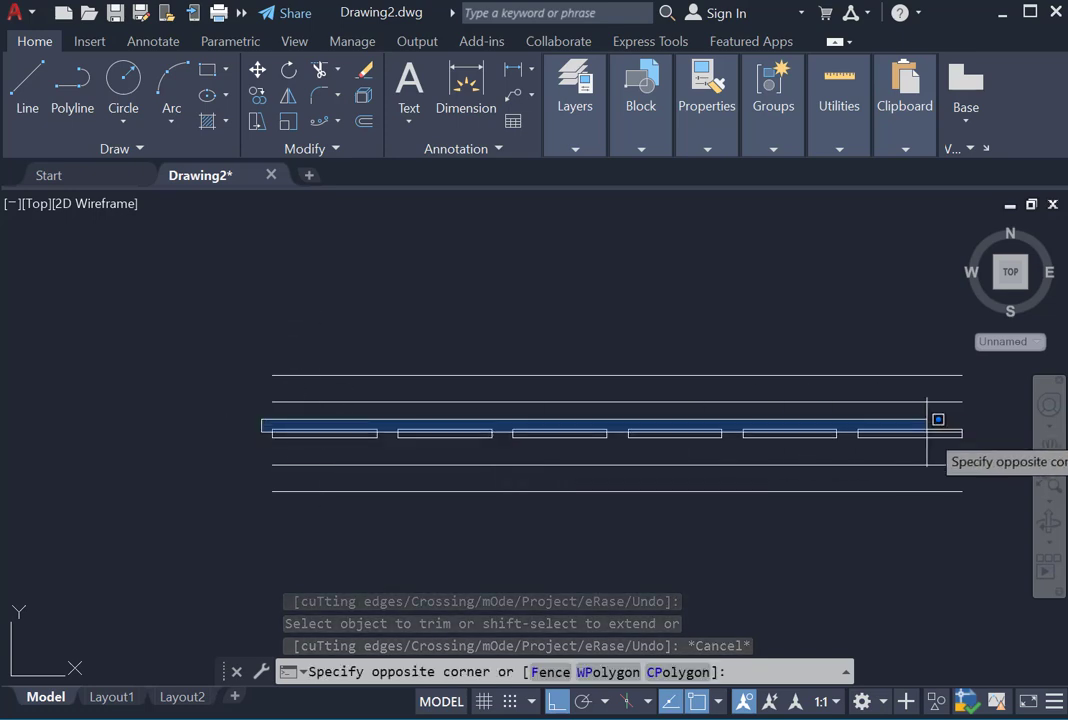
click(965, 446)
text(j)
key(Return)
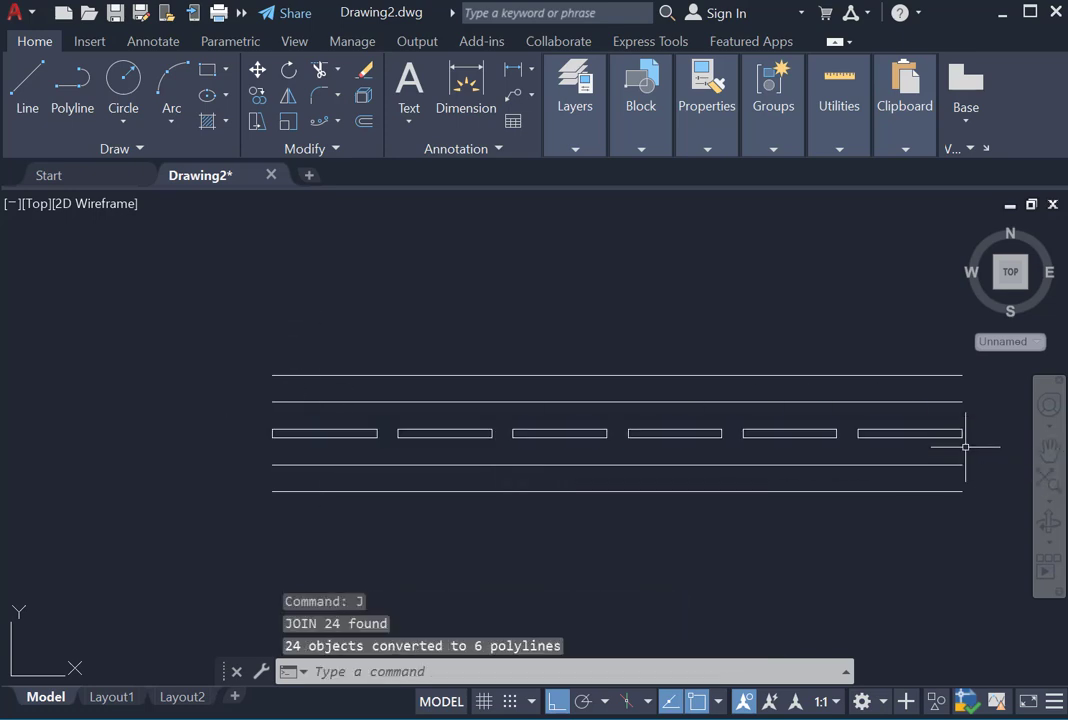
Fillet all corners of the first two strip segments from the left, using the Polyline option.
text(f)
key(Return)
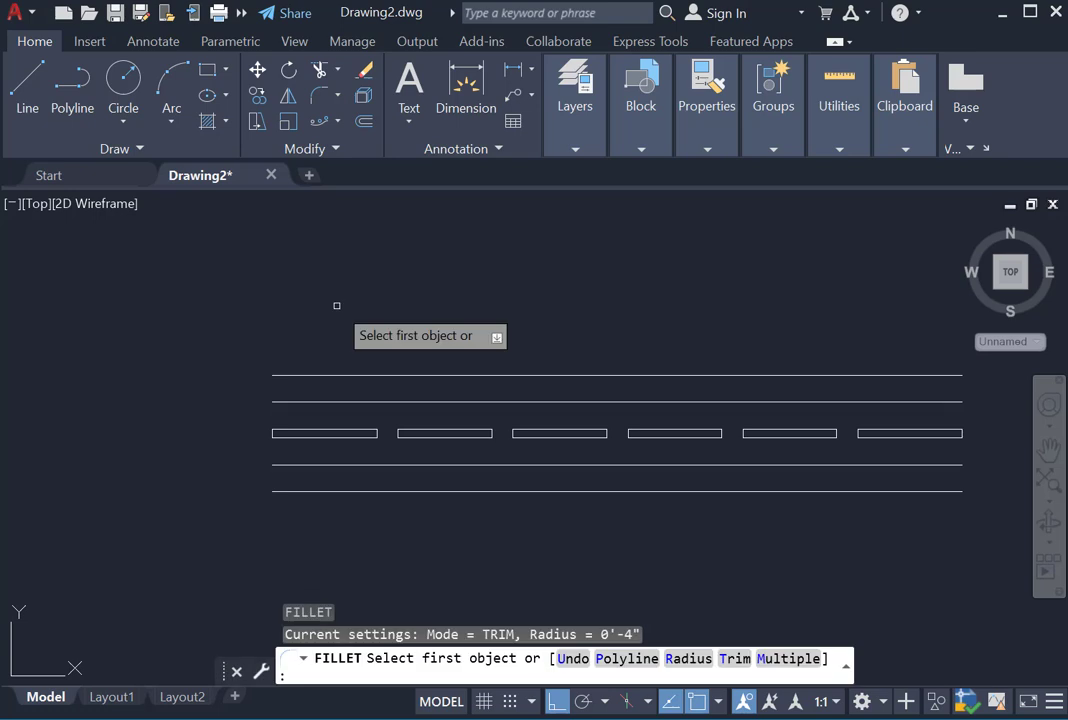
click(626, 660)
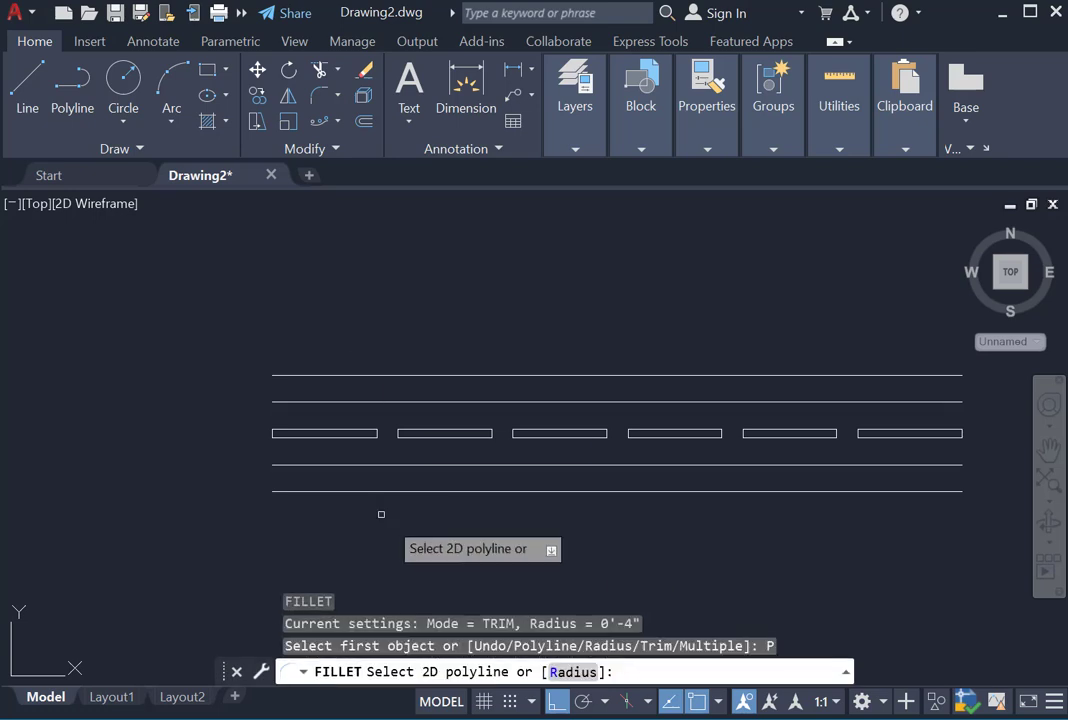
click(324, 433)
scroll(364, 435, up, 4)
right_click(304, 394)
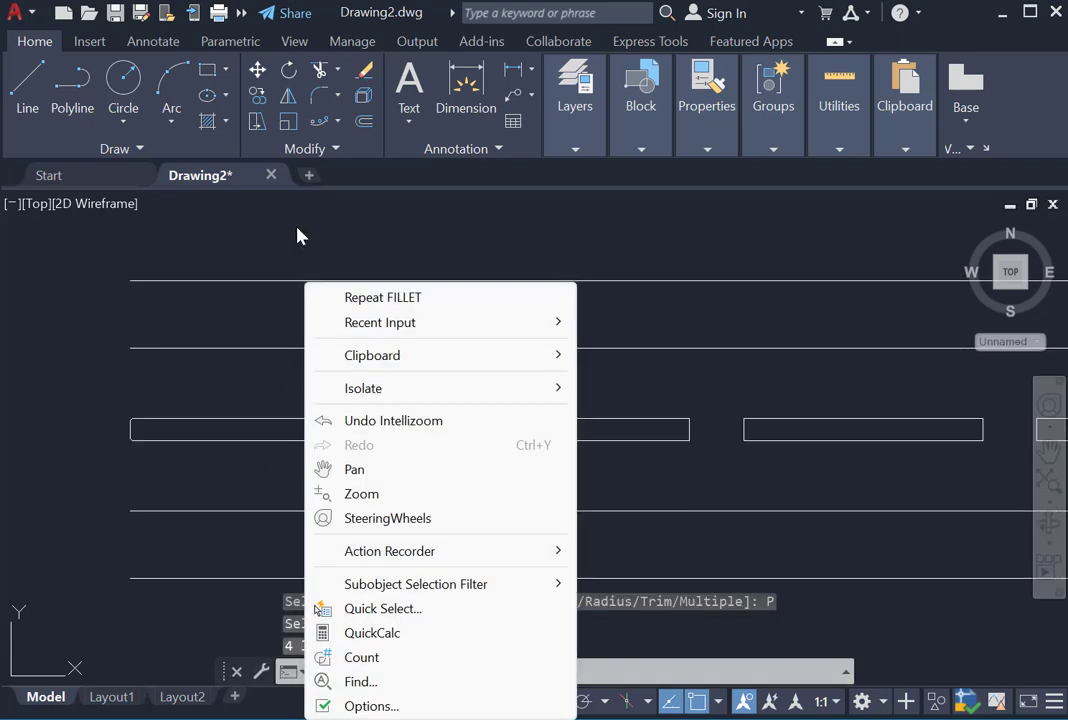
click(389, 300)
click(630, 662)
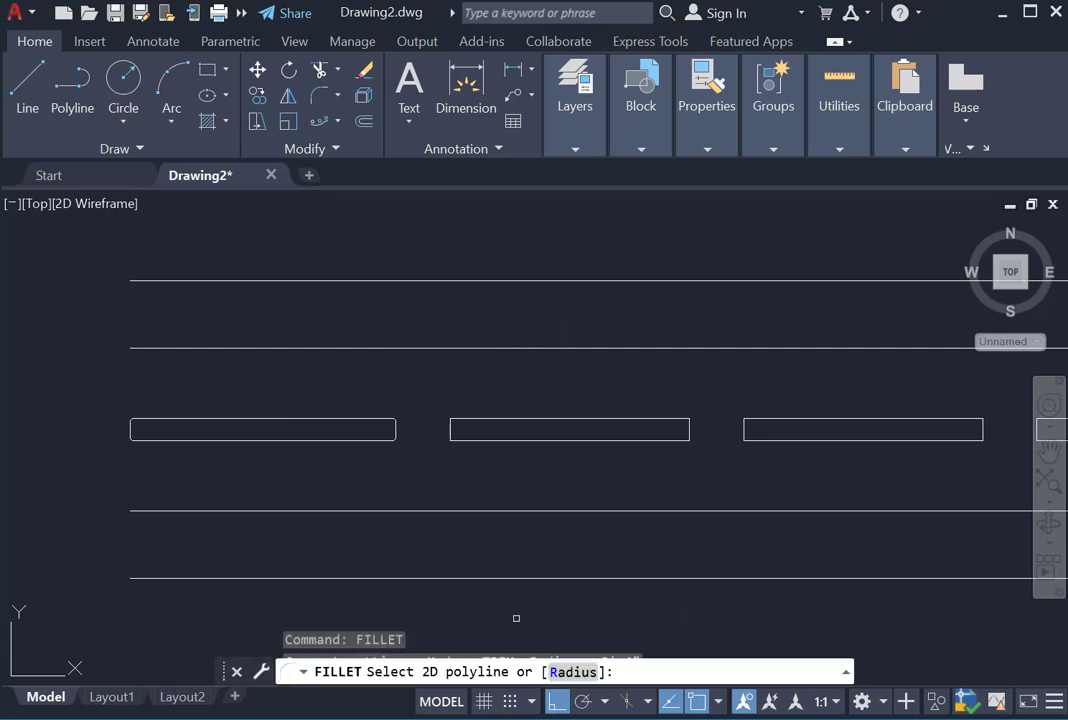
click(569, 421)
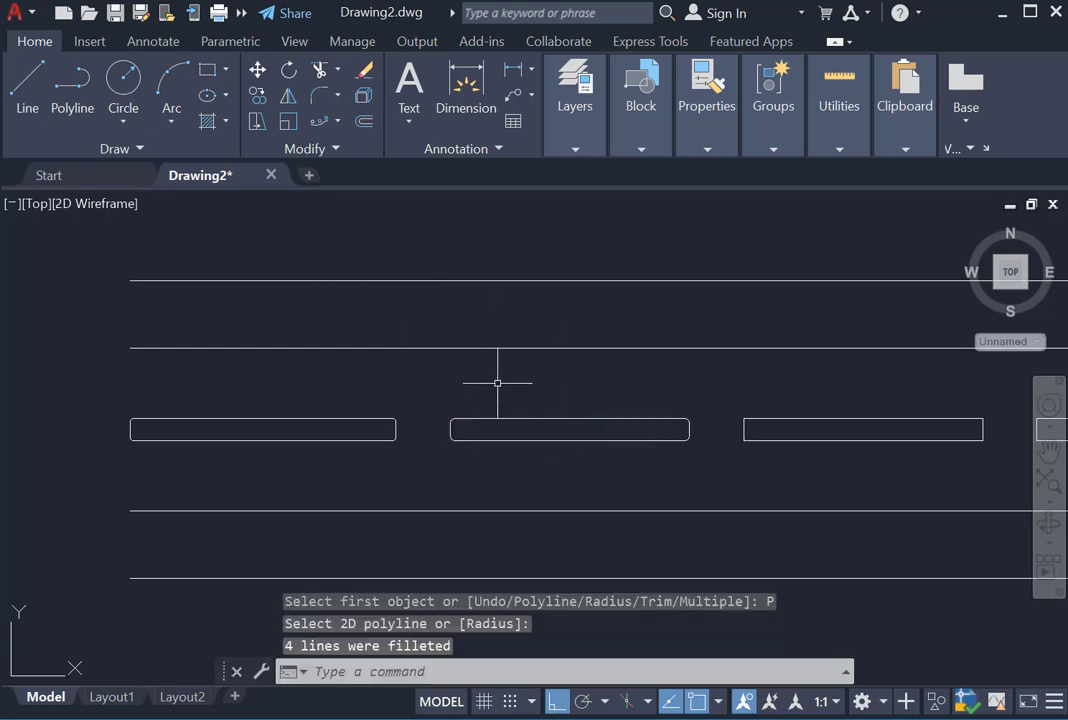
Fillet all corners of the remaining four strip segments with the Polyline option.
key(Return)
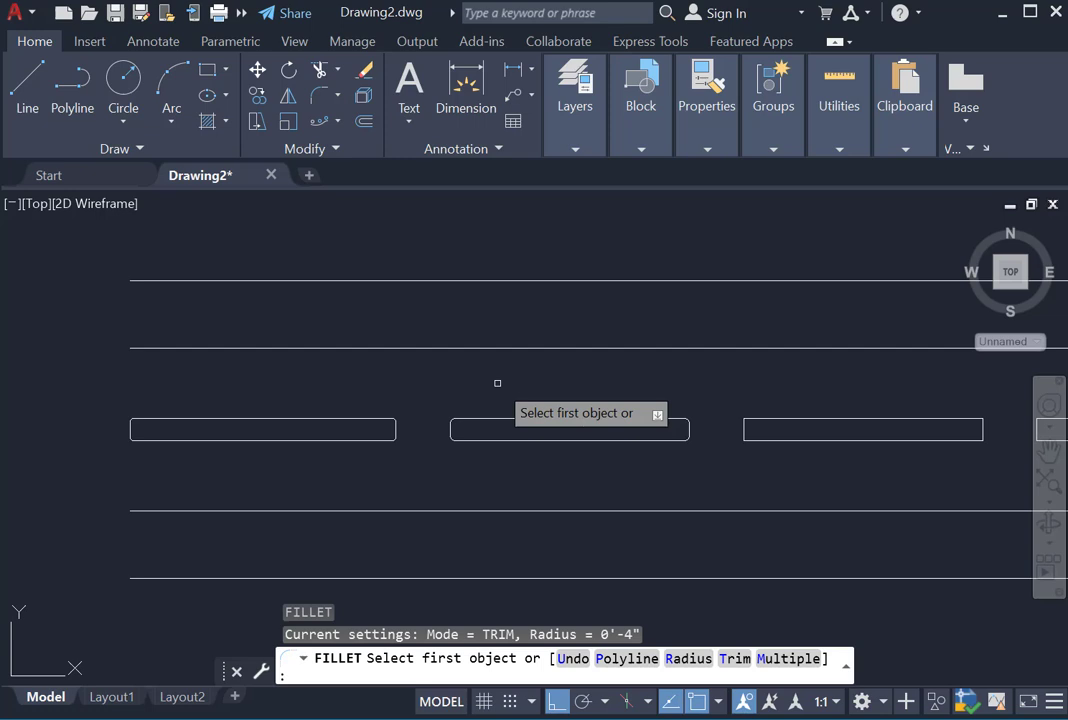
click(632, 670)
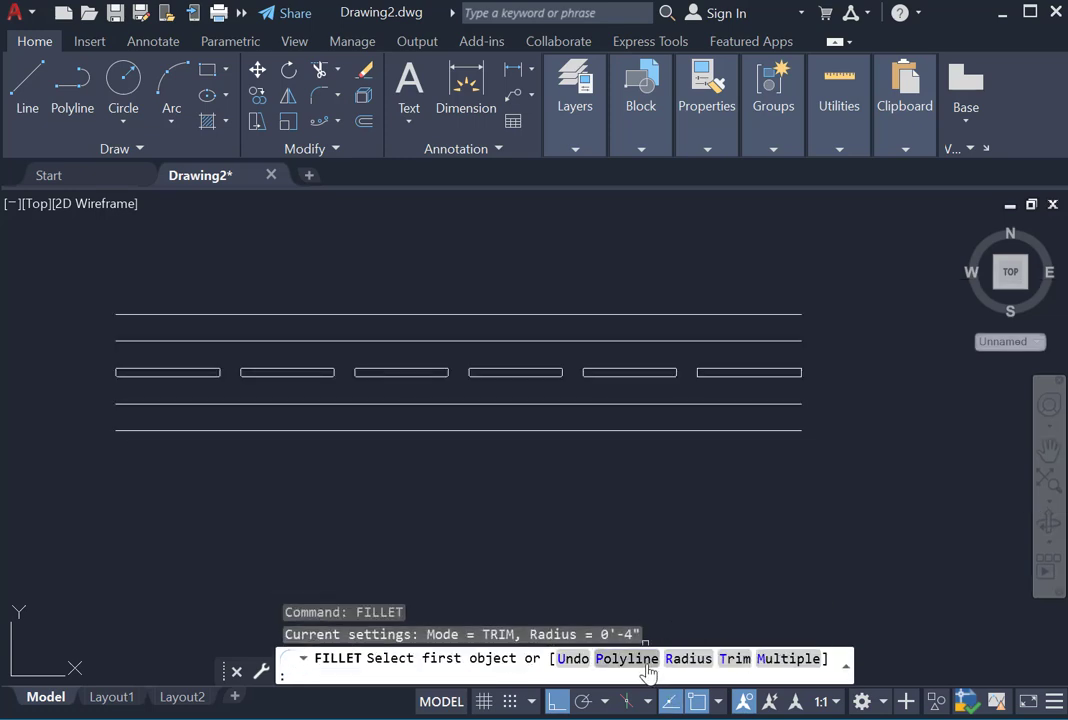
click(665, 672)
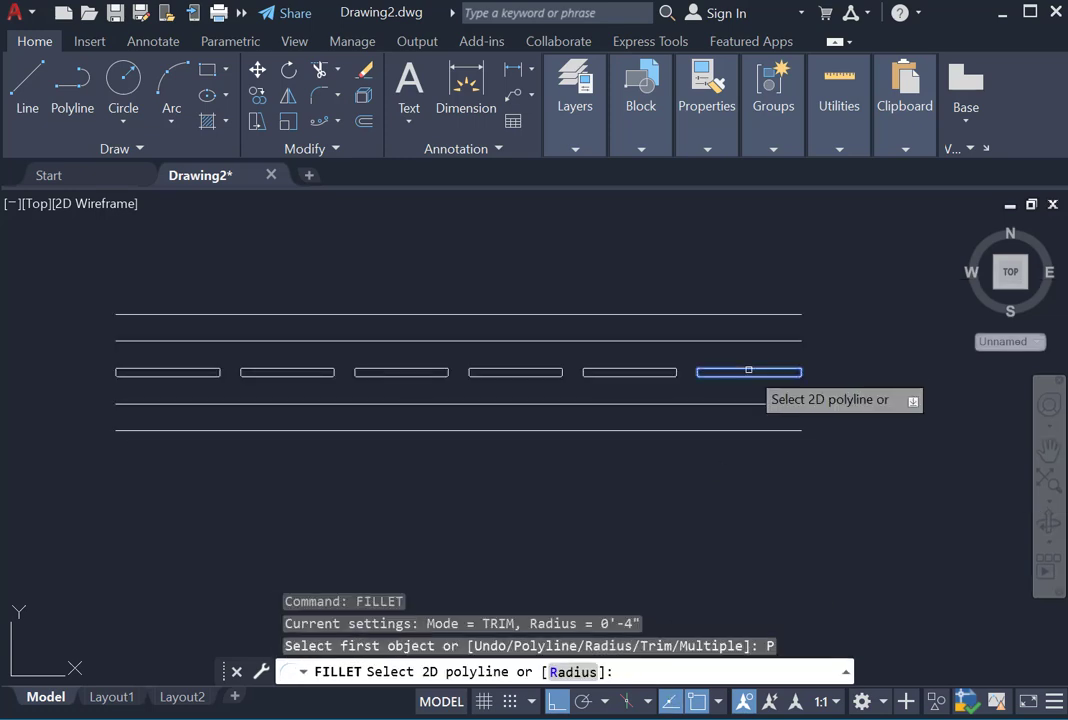
click(751, 371)
scroll(217, 383, up, 4)
scroll(72, 346, down, 5)
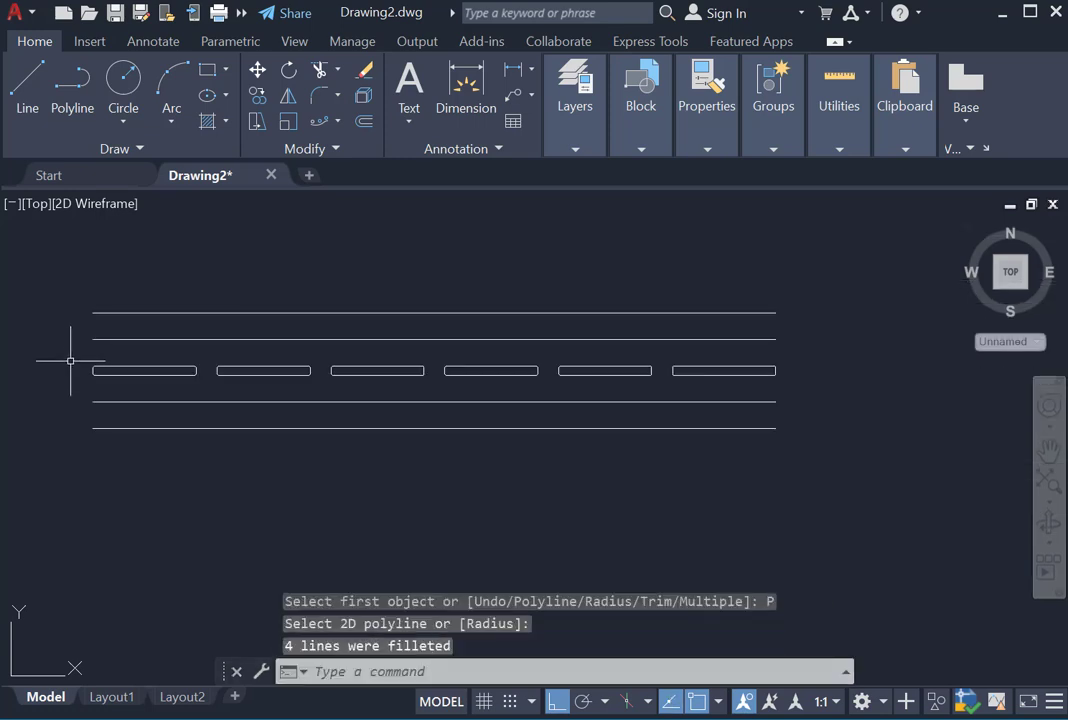
Select the six rounded strip segments and set their colour to orange (248,153,30).
click(541, 352)
click(787, 381)
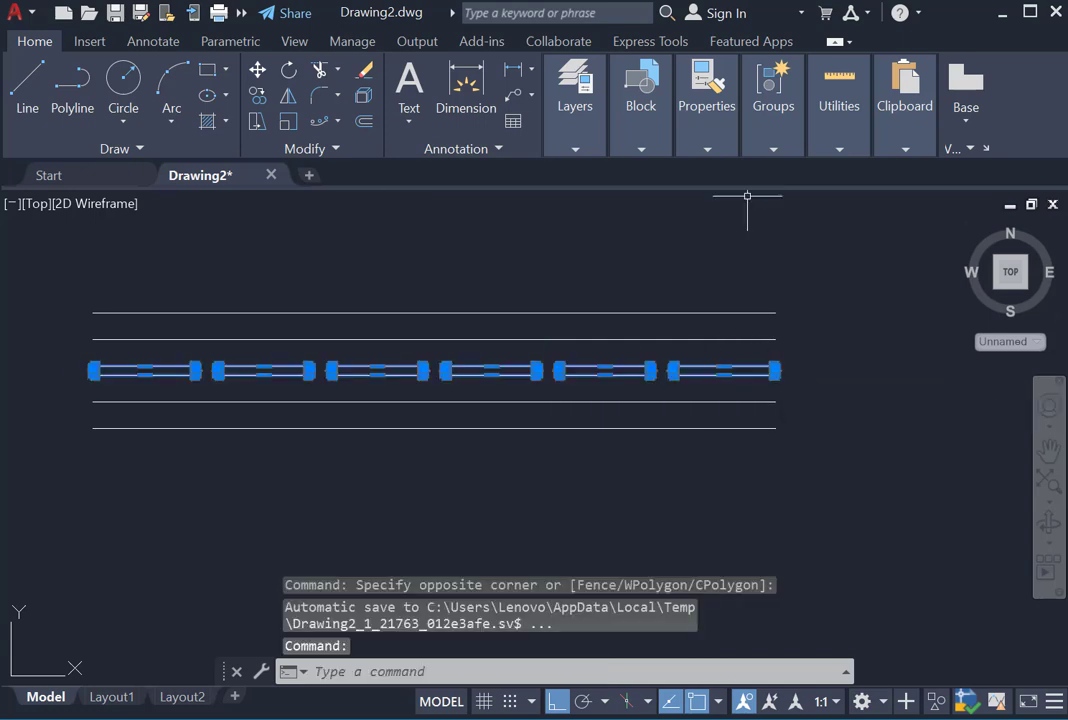
click(707, 150)
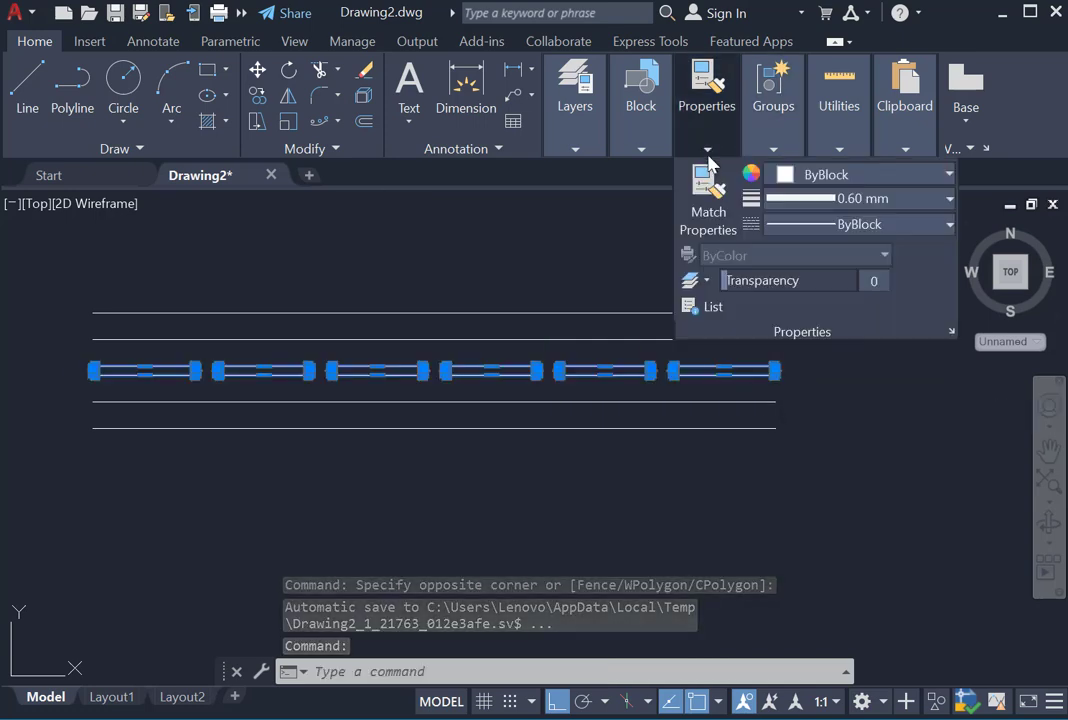
click(843, 175)
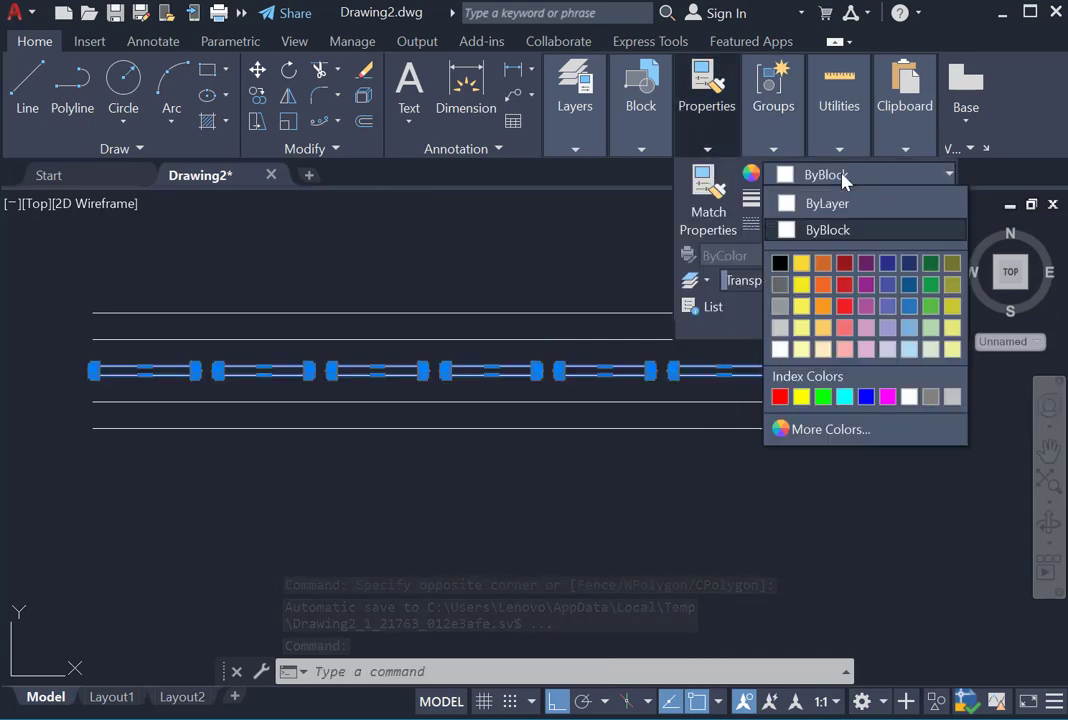
click(824, 305)
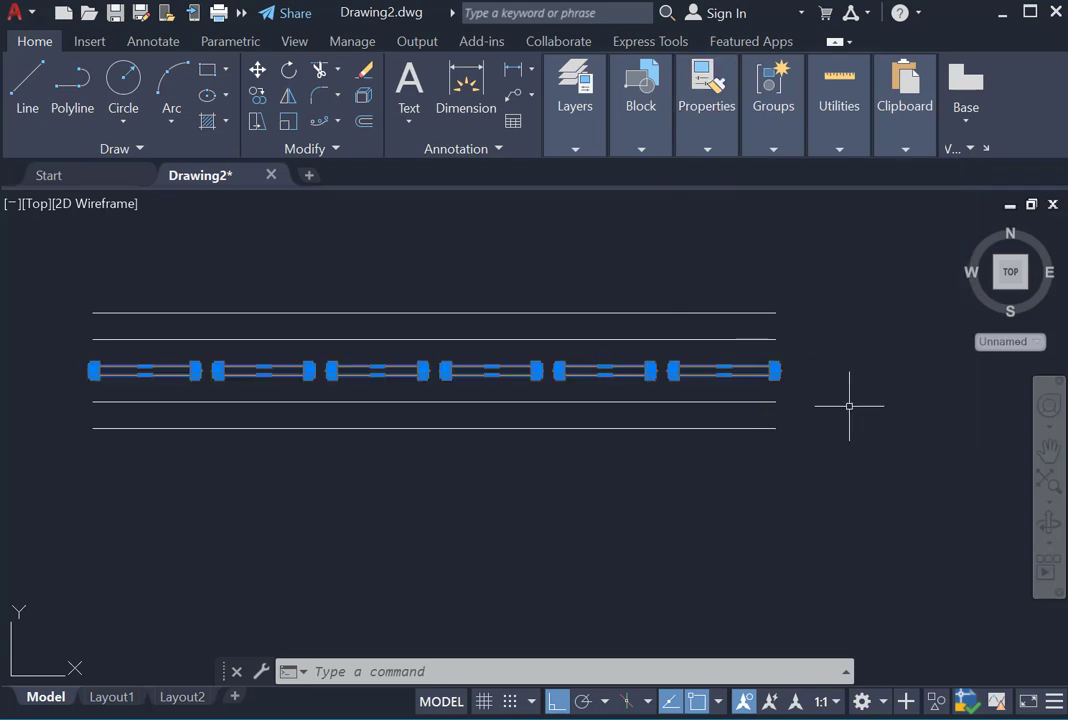
Change the colour of the six selected strip segments to the index colour green and clear the selection.
click(707, 150)
click(843, 175)
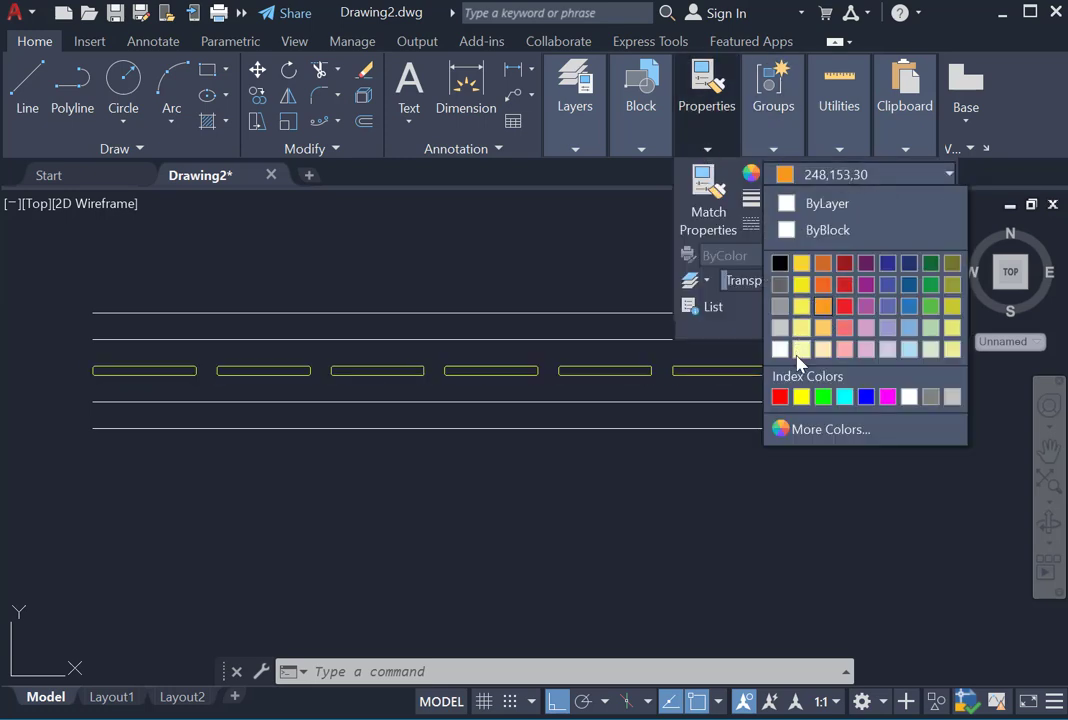
click(822, 397)
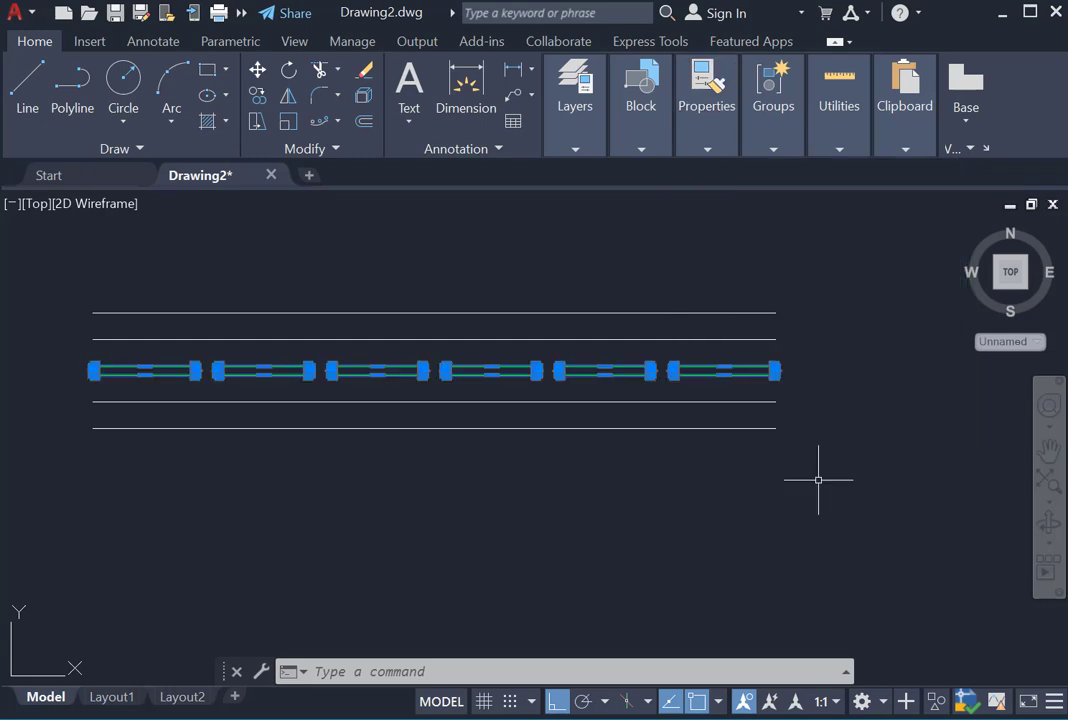
key(Escape)
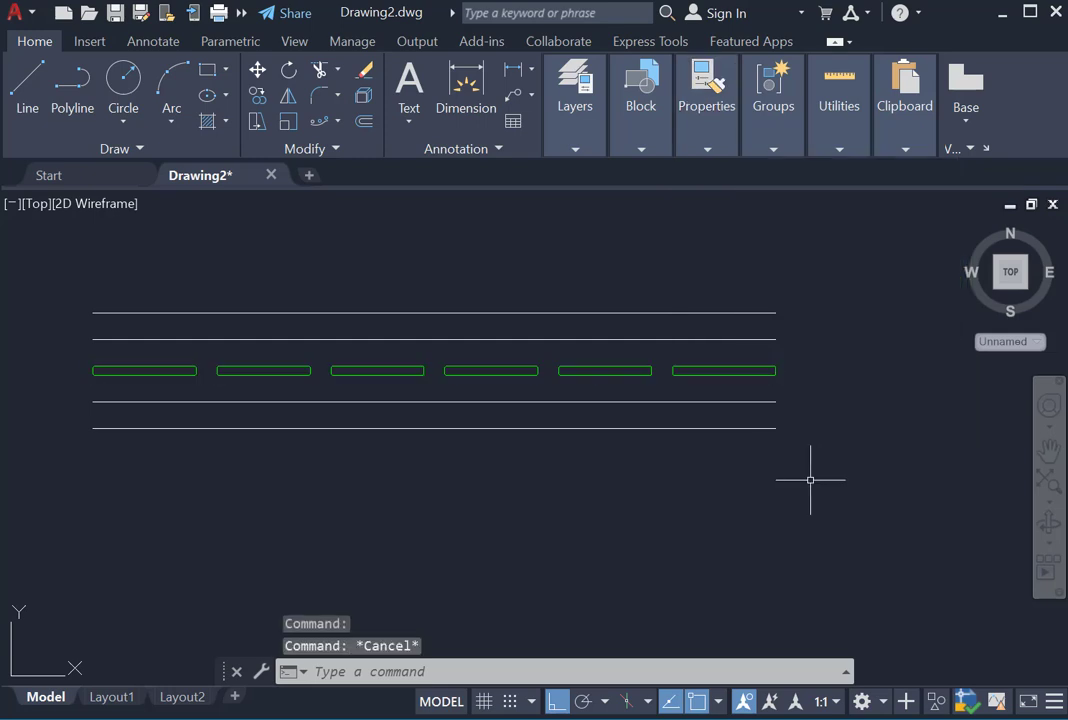
Set the linetype of the two inner lines above and below the green segments to ACAD_ISO02W100.
click(390, 340)
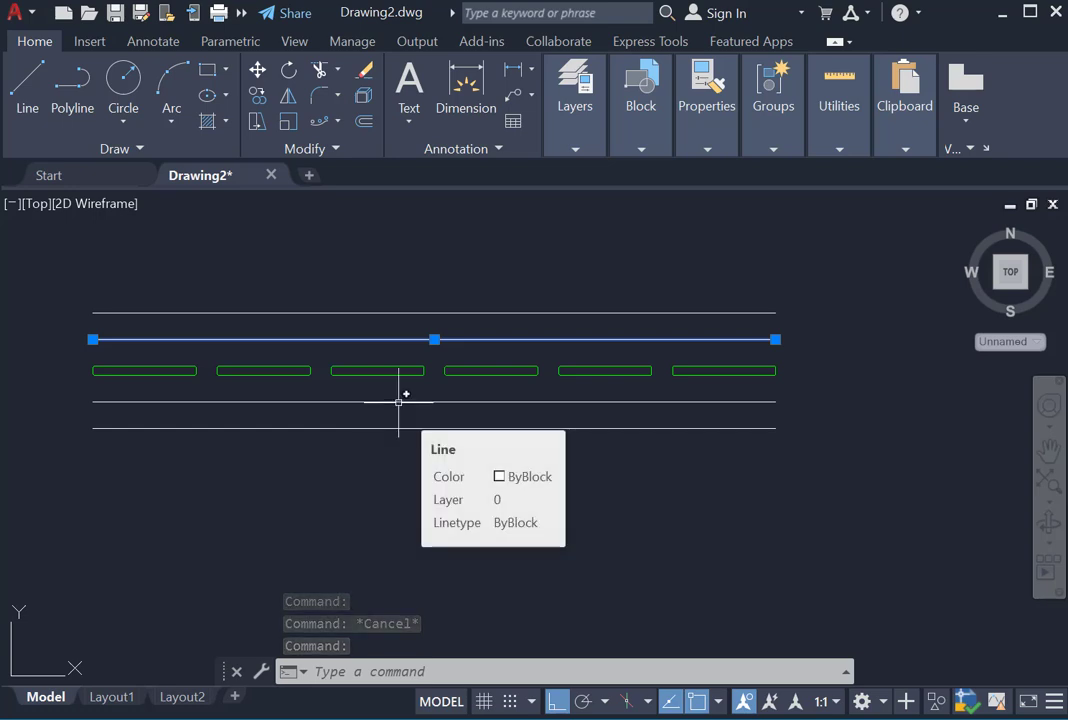
click(398, 401)
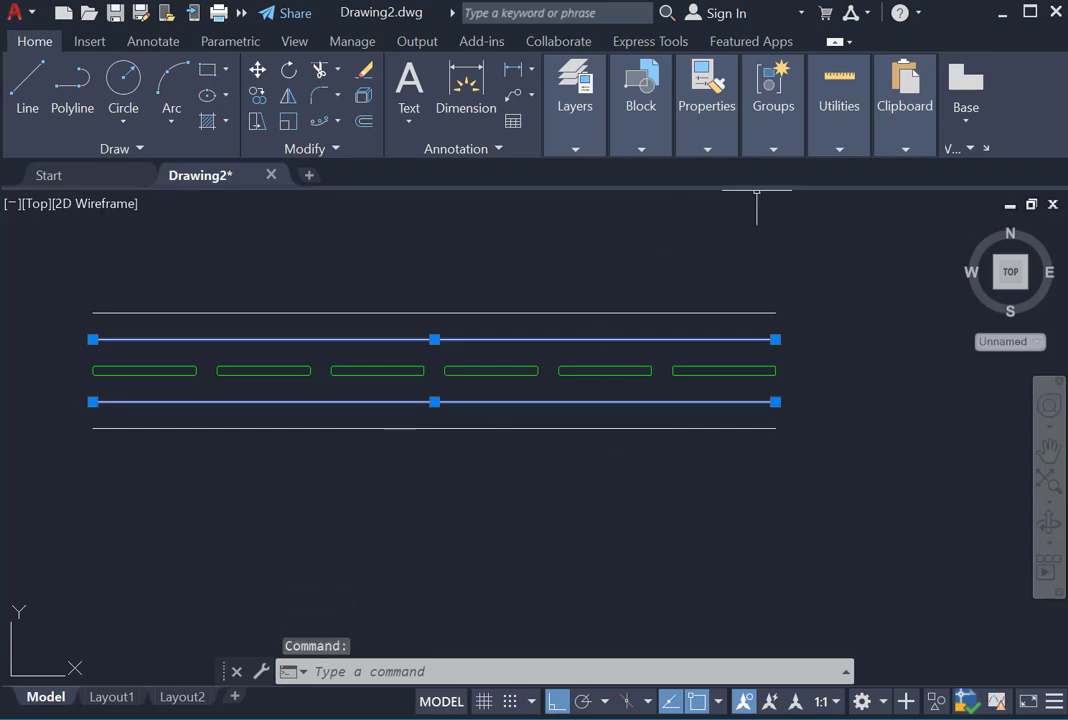
click(707, 150)
click(865, 224)
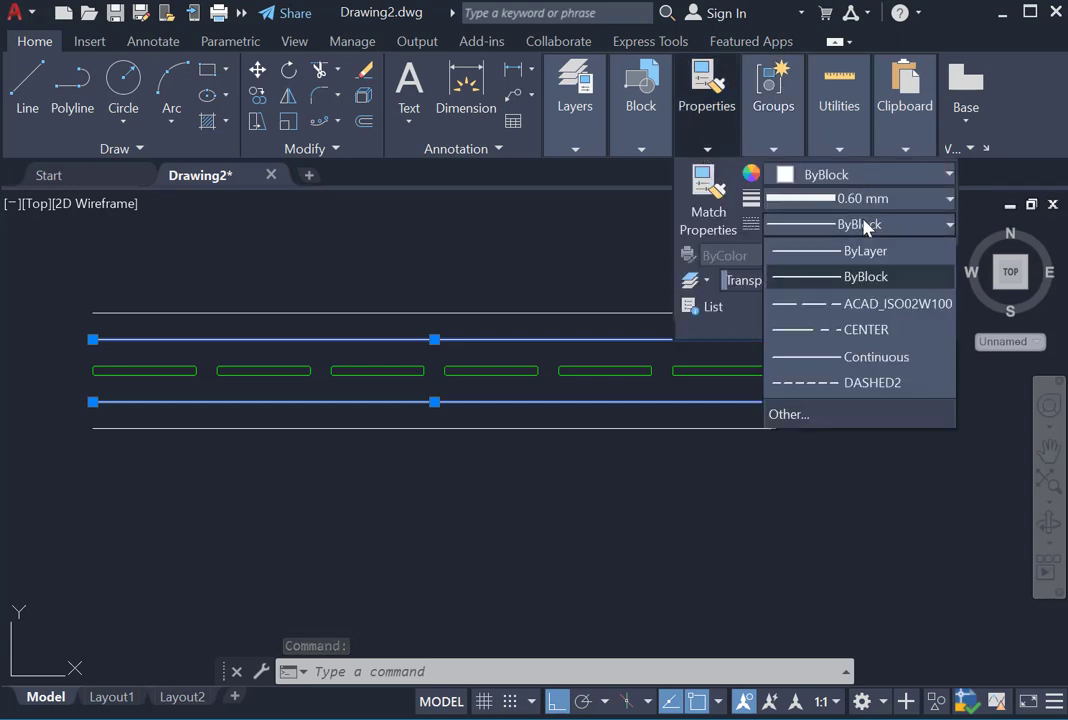
click(868, 303)
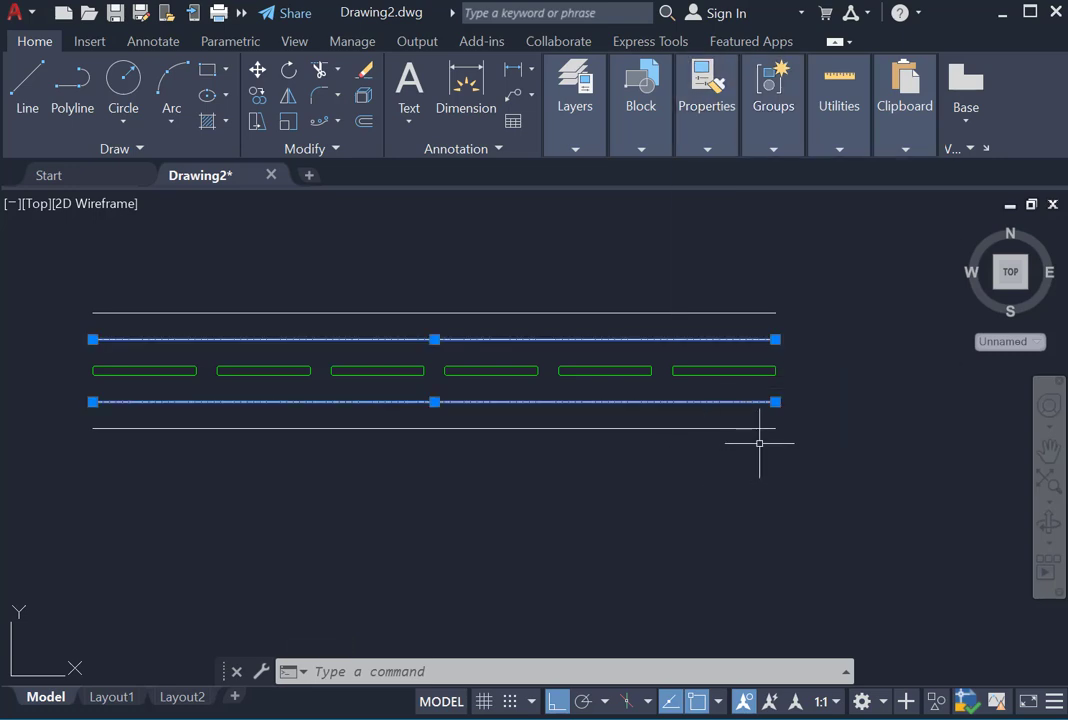
scroll(813, 364, down, 1)
scroll(743, 315, up, 1)
key(Escape)
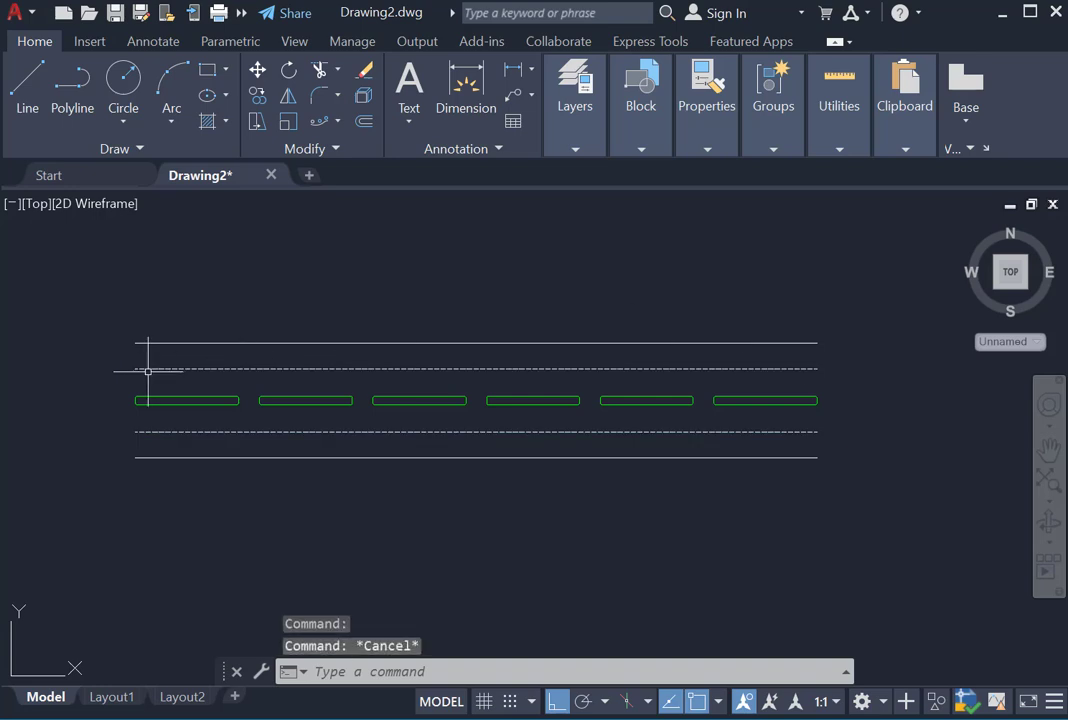
Draw a small horizontal rectangle across the left end of the upper dashed line.
click(206, 70)
scroll(128, 385, up, 2)
scroll(128, 385, up, 4)
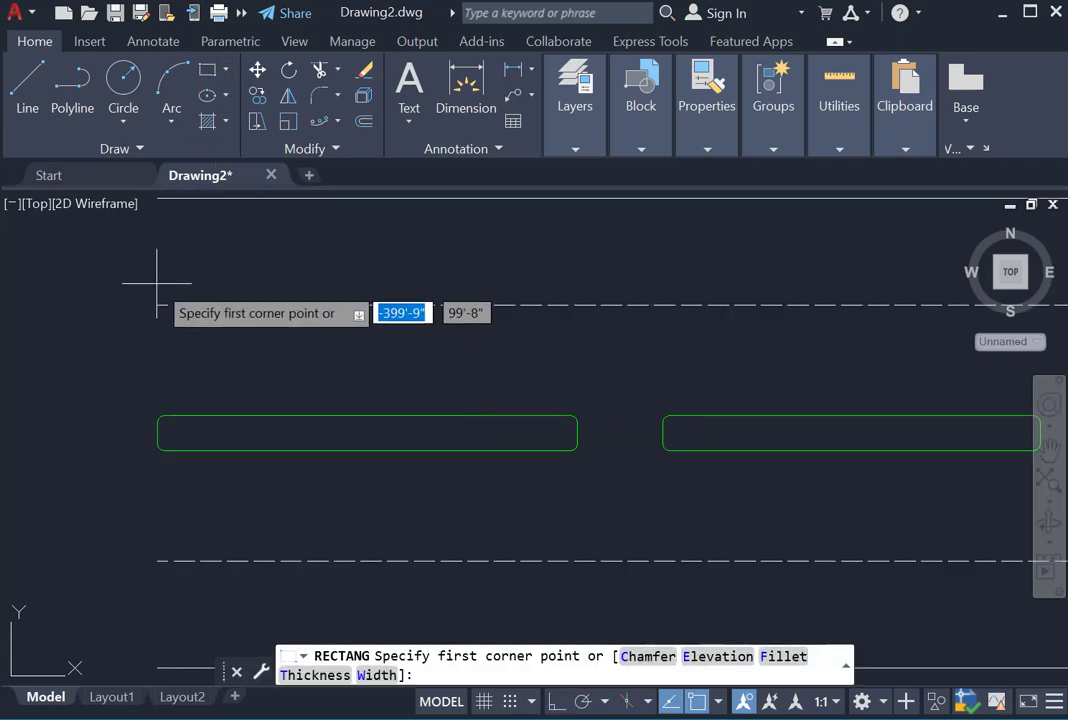
click(155, 290)
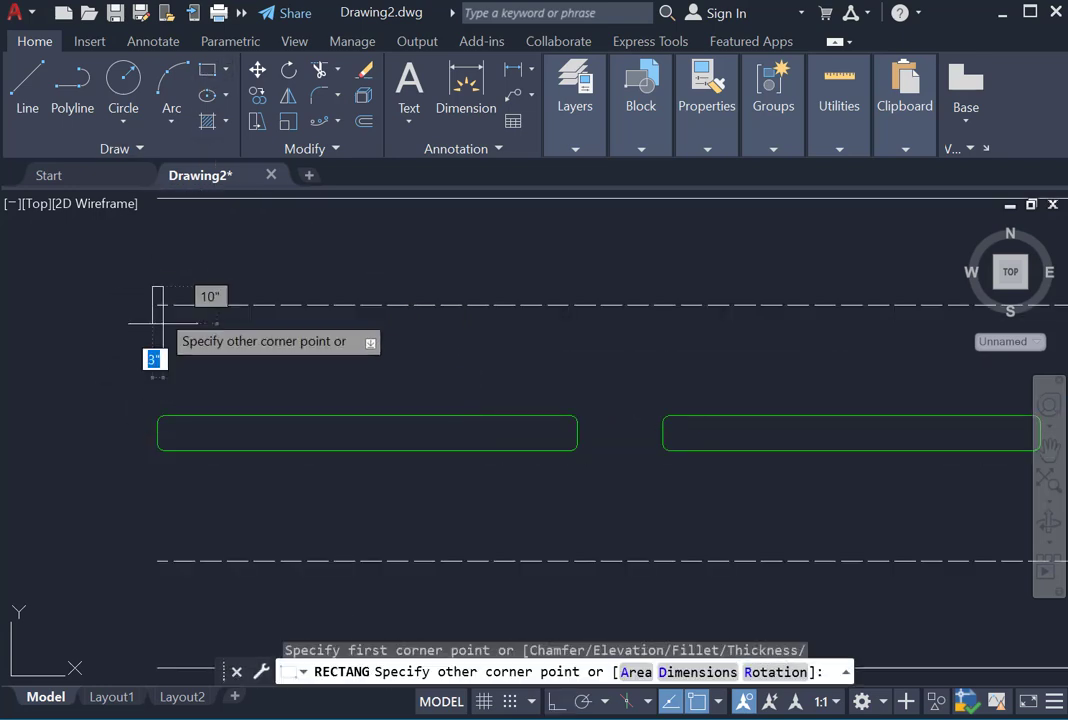
click(250, 316)
Try to move the small rectangle into line with the start of the upper dashed line.
click(140, 280)
click(295, 322)
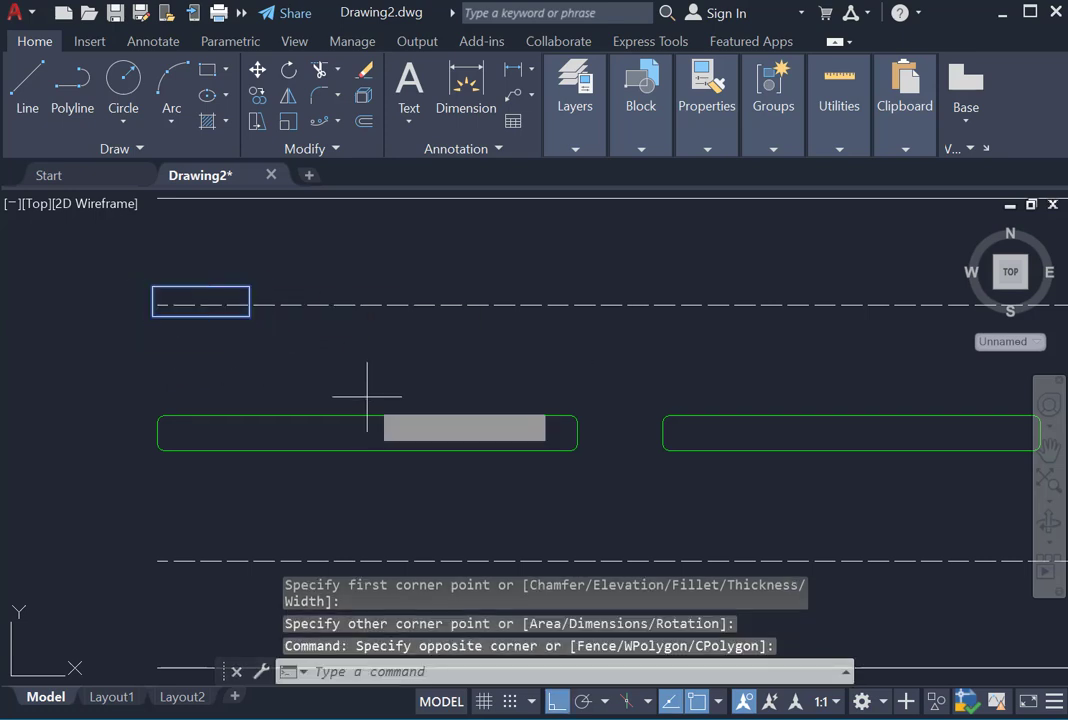
text(m)
key(Return)
click(155, 290)
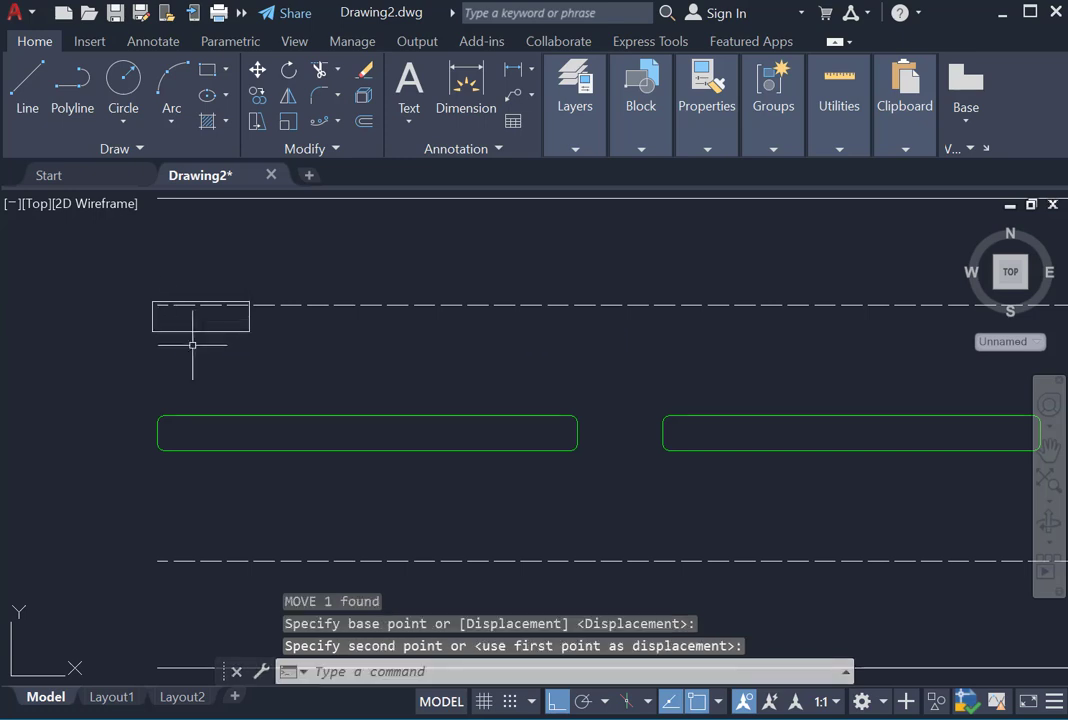
Move the small rectangle so the midpoint of its left side sits on the upper dashed line's left end.
click(165, 329)
text(m)
key(Return)
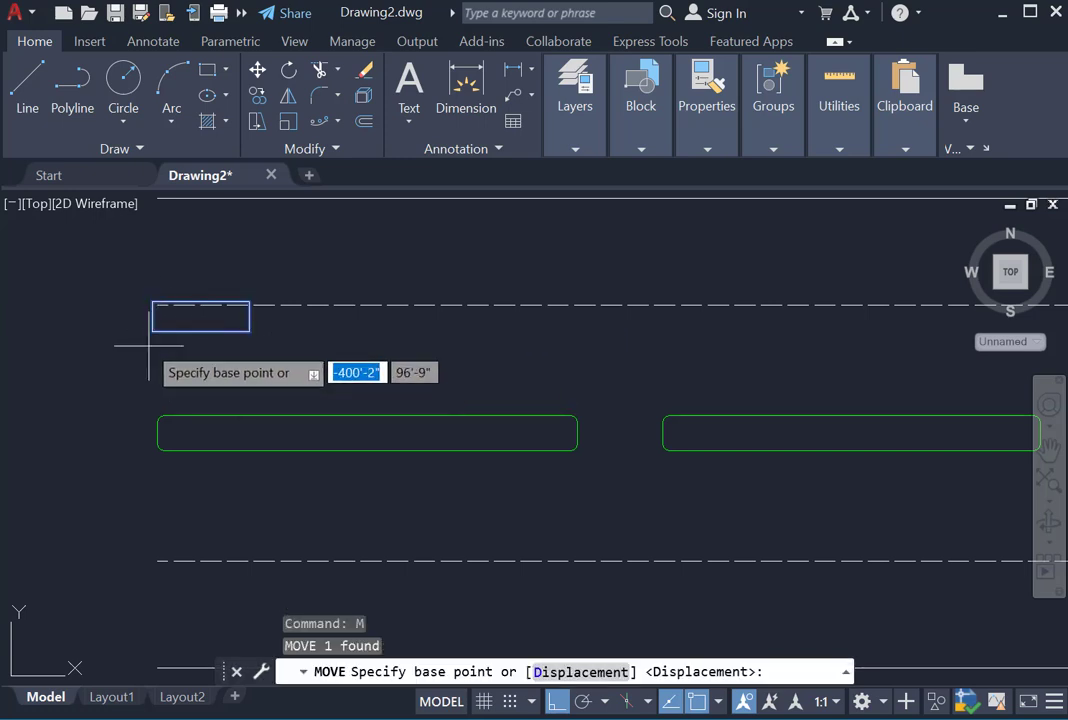
click(165, 292)
scroll(346, 312, down, 8)
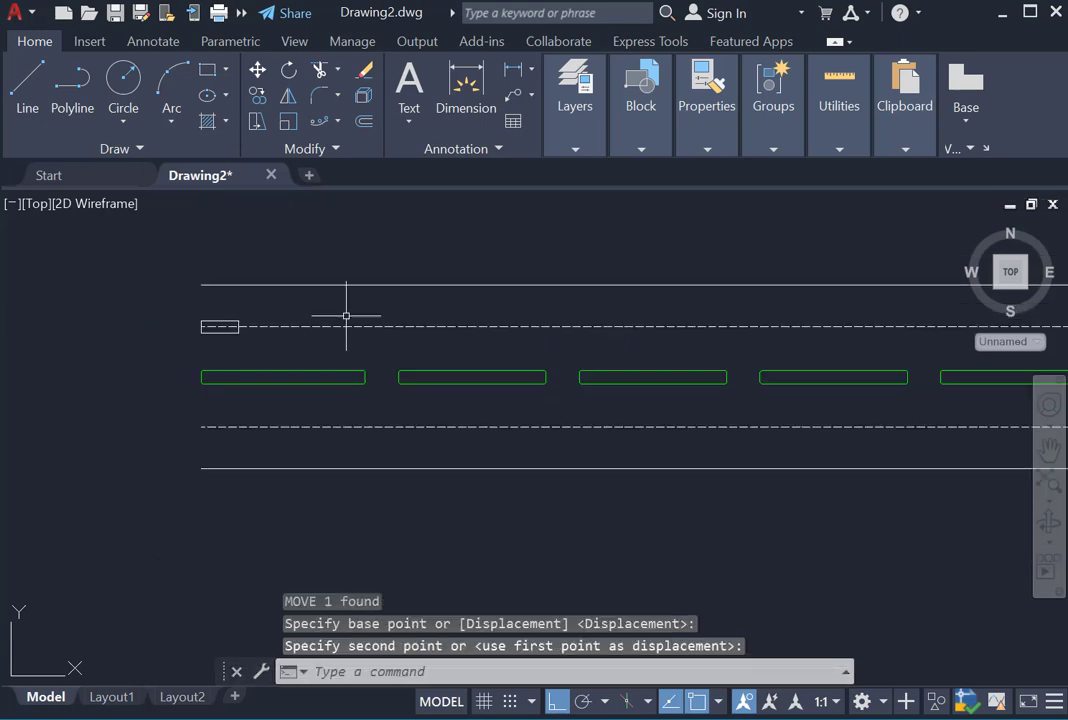
Fill the small rectangle at the start of the upper dashed line with a hatch in colour 254,204,102.
scroll(300, 337, up, 2)
click(212, 317)
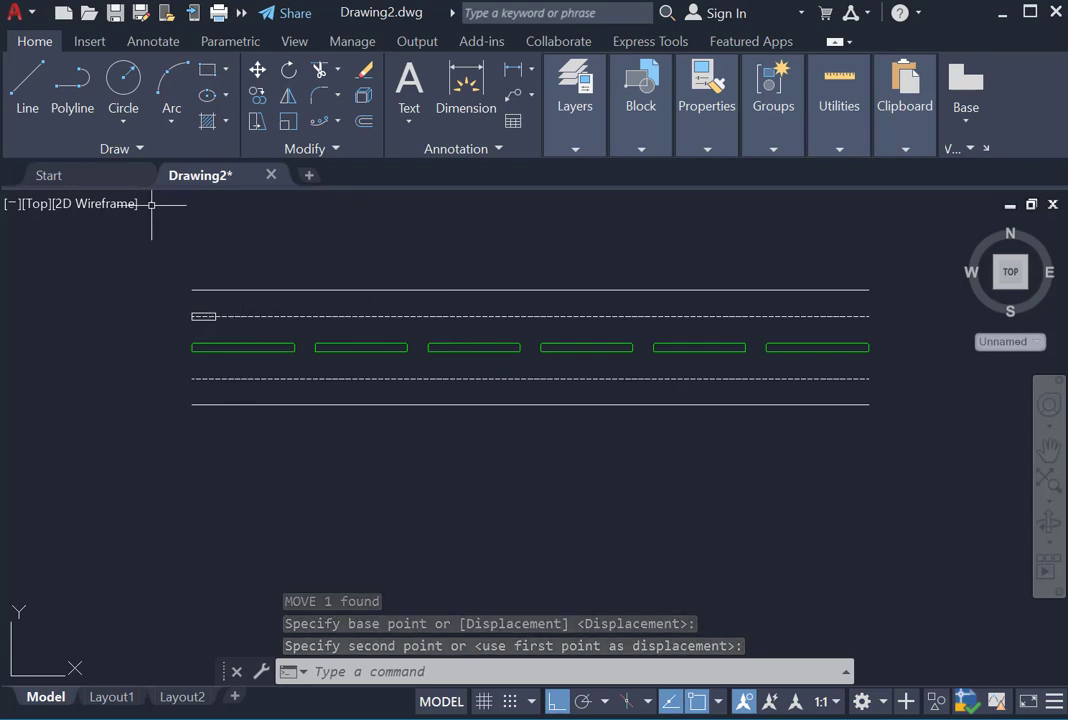
click(225, 121)
click(255, 157)
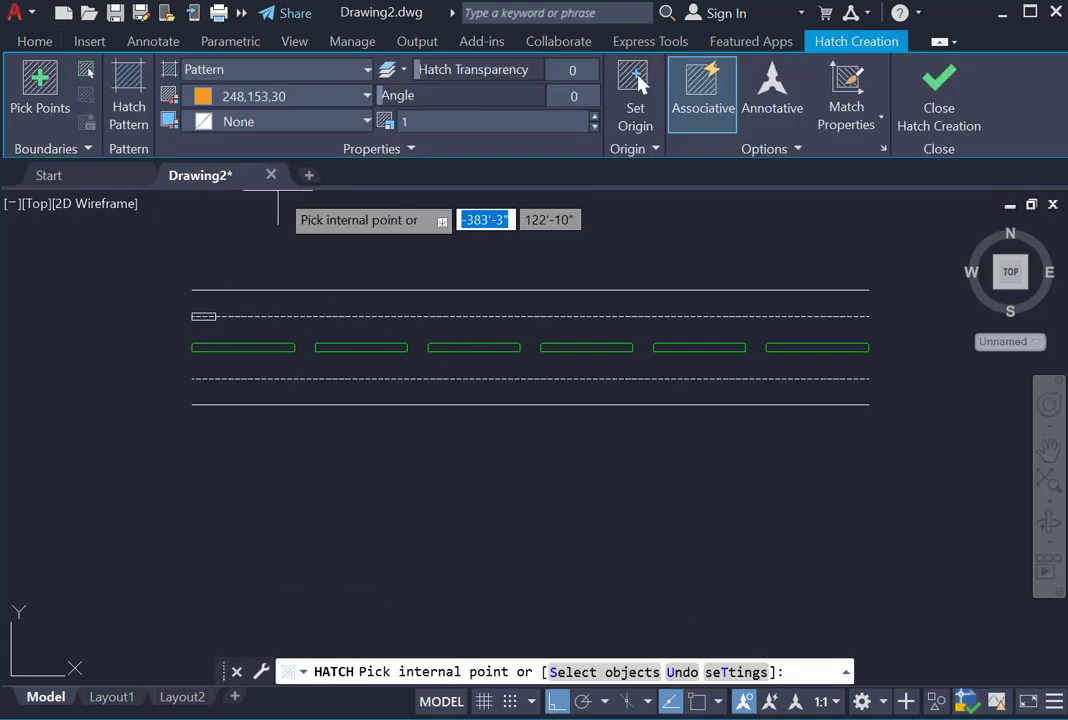
click(277, 100)
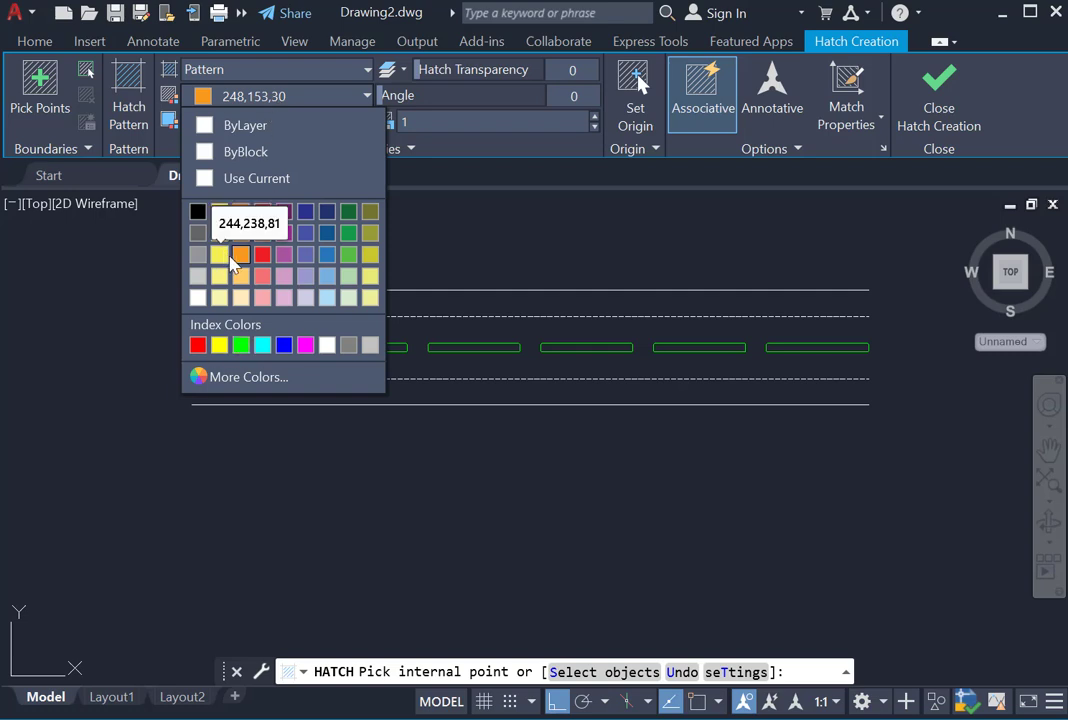
click(241, 276)
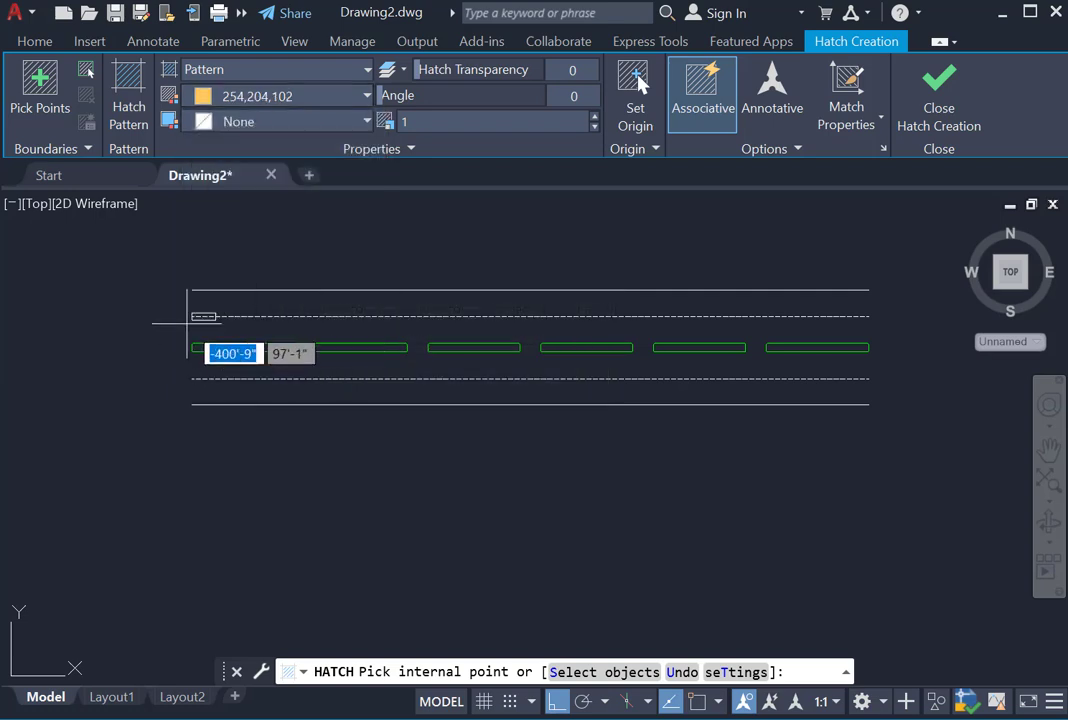
scroll(187, 323, up, 3)
click(250, 297)
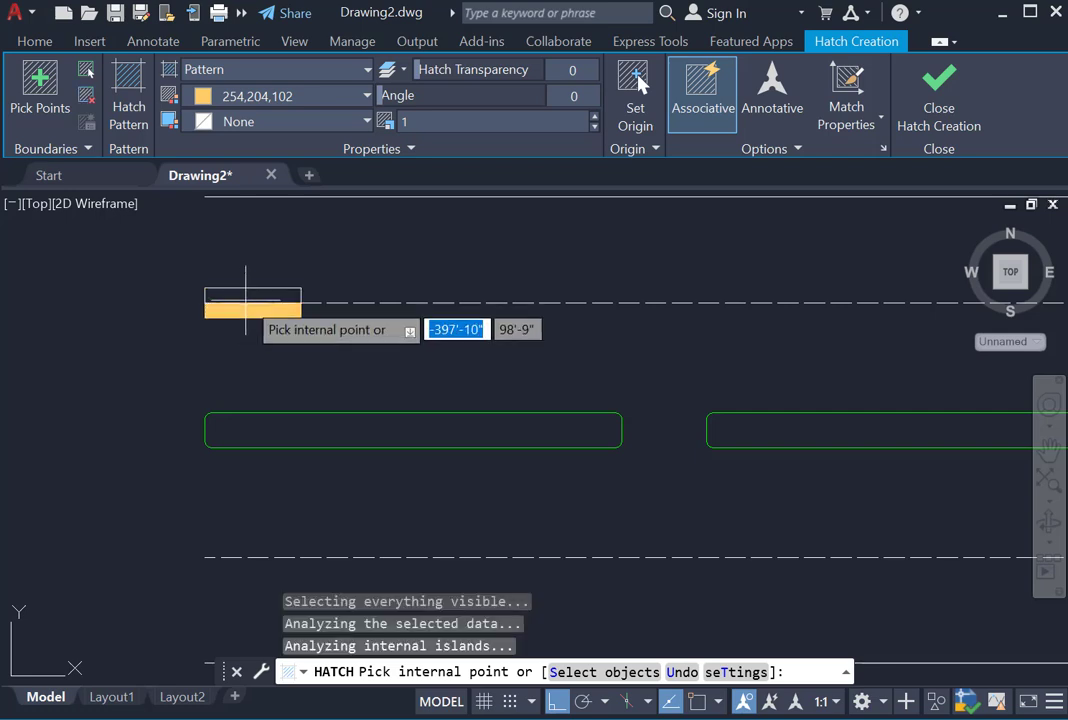
scroll(170, 312, down, 3)
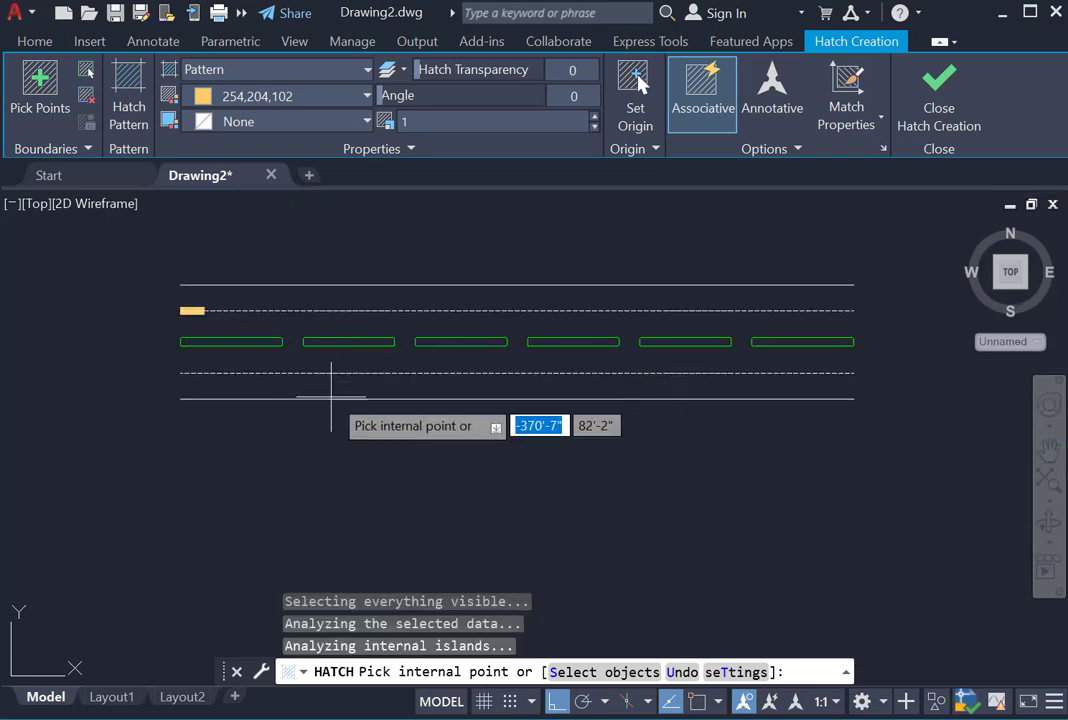
key(Escape)
Array the filled rectangle along the upper dashed line as a path array using the Divide method.
scroll(180, 309, up, 2)
click(163, 290)
click(246, 335)
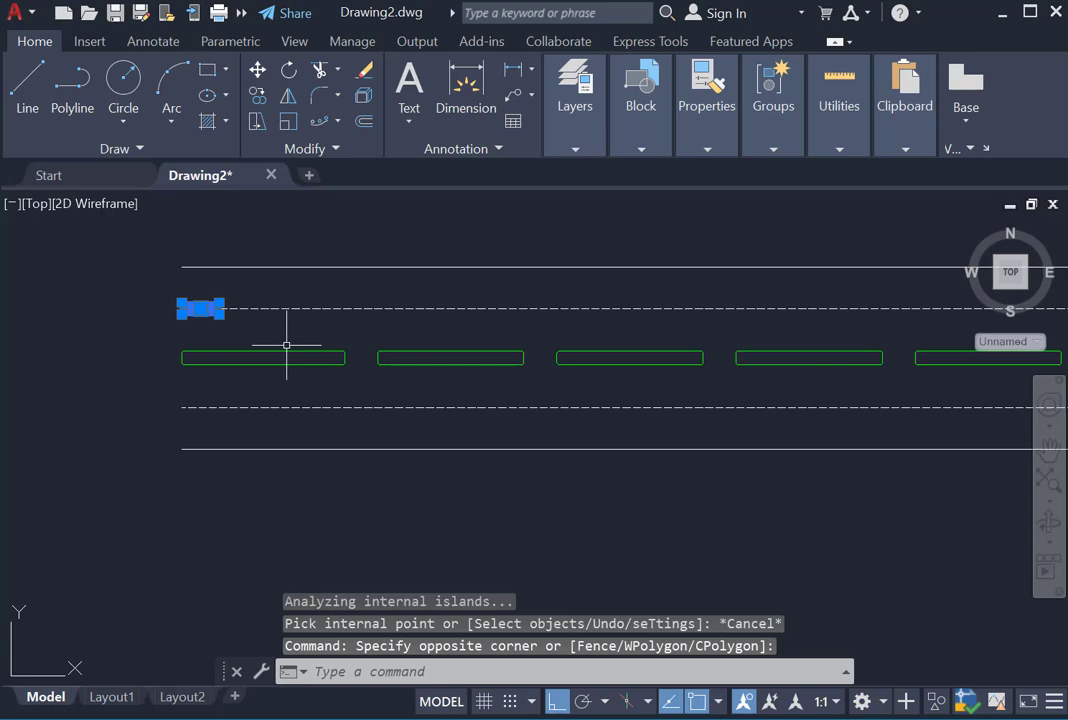
click(320, 122)
click(267, 307)
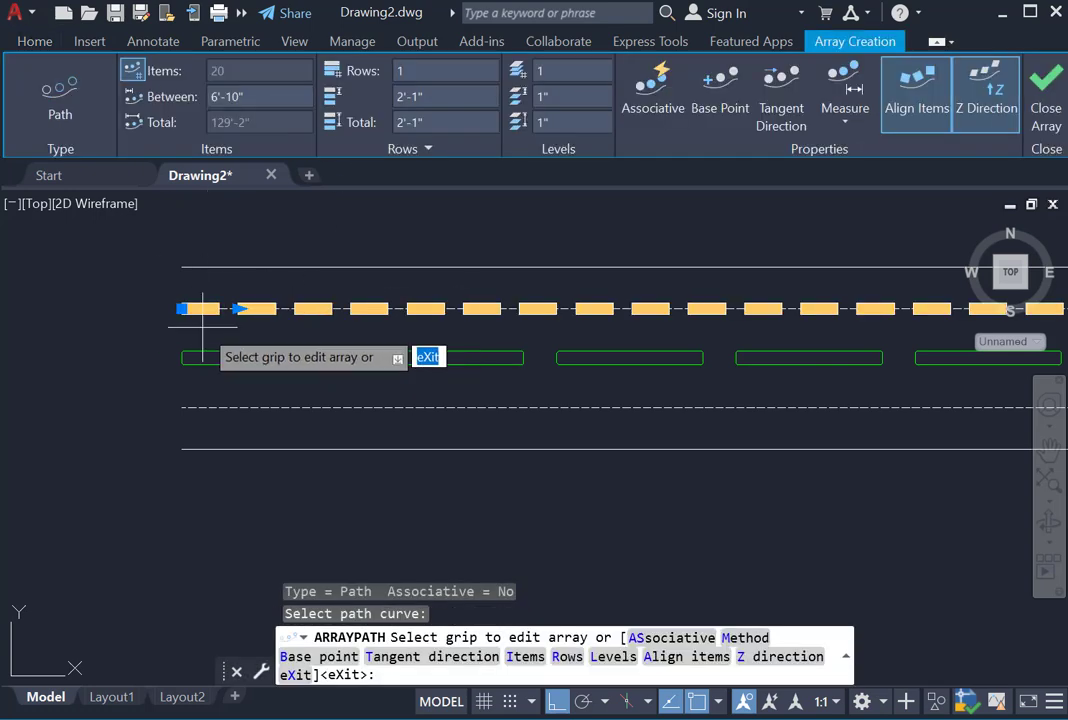
scroll(441, 260, down, 2)
click(846, 121)
click(853, 167)
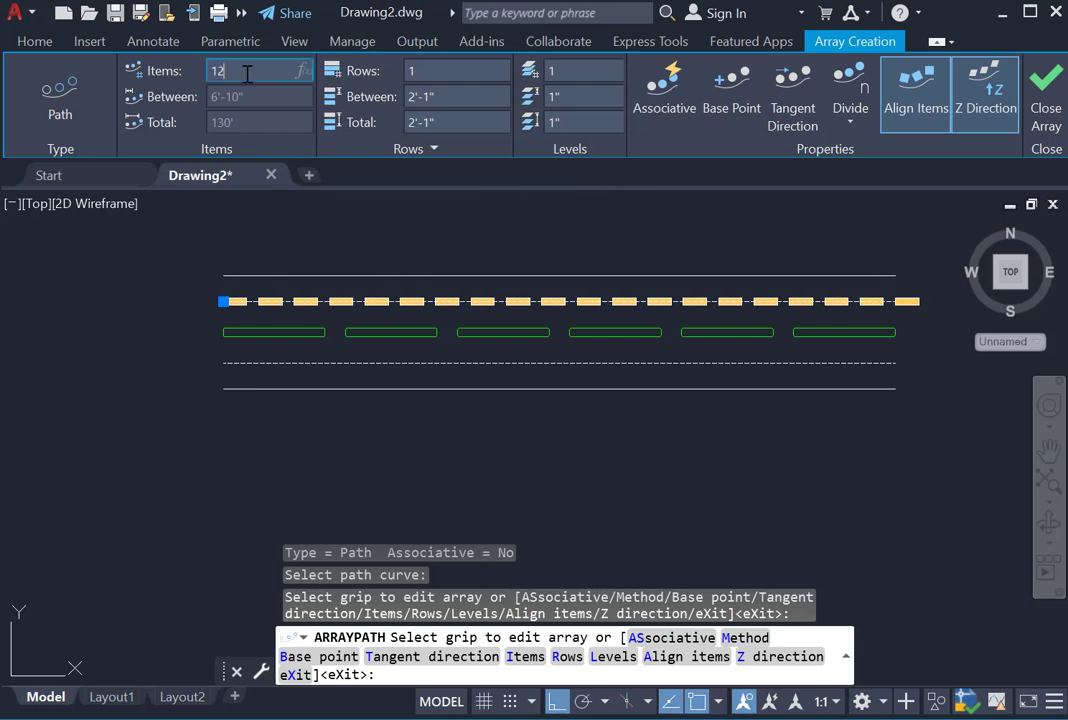
Set the path array's item count to 10 after trying 12, and finish the array.
text(12)
key(Return)
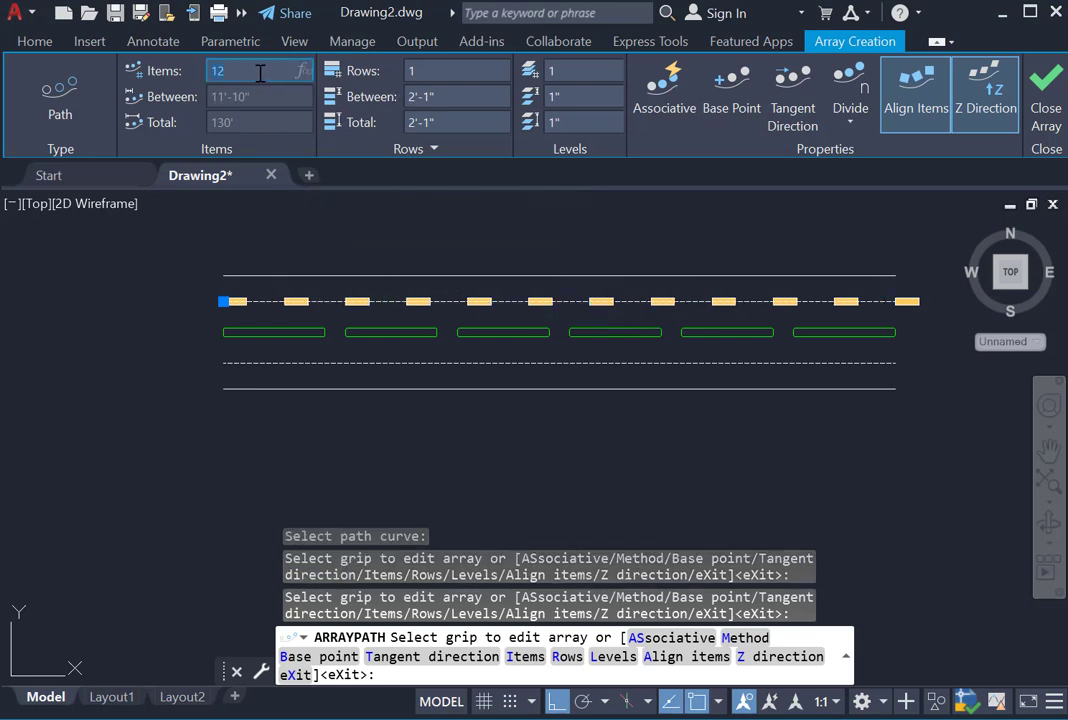
text(10)
key(Return)
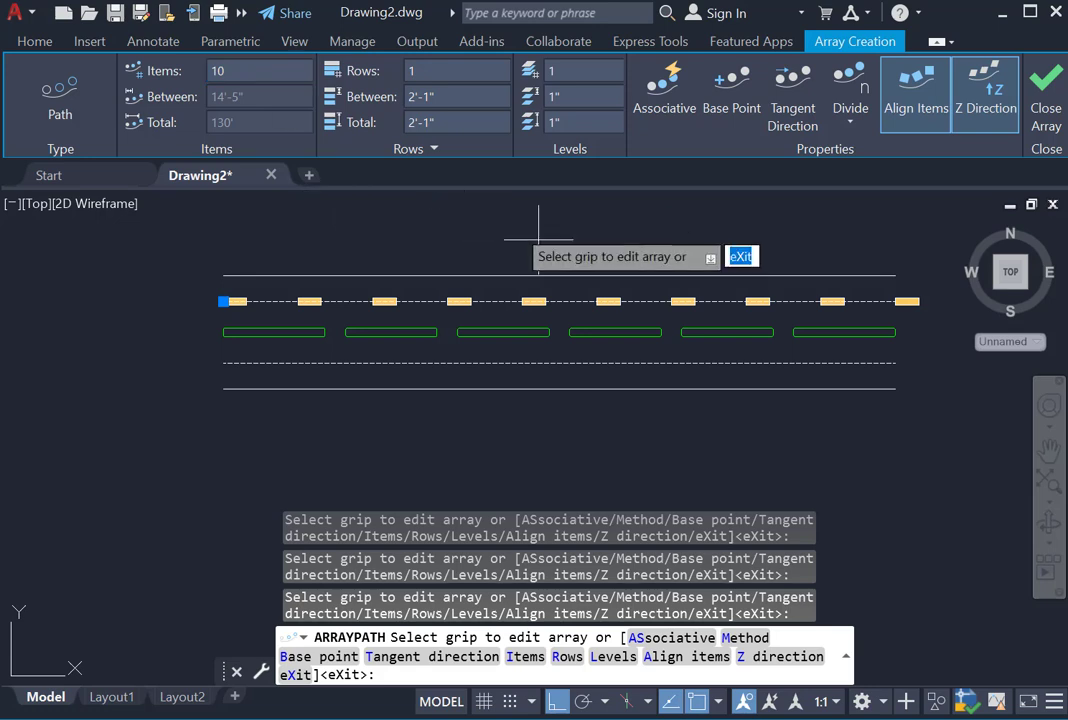
key(Escape)
Delete the filled rectangle that extends past the right end of the upper dashed line.
click(890, 292)
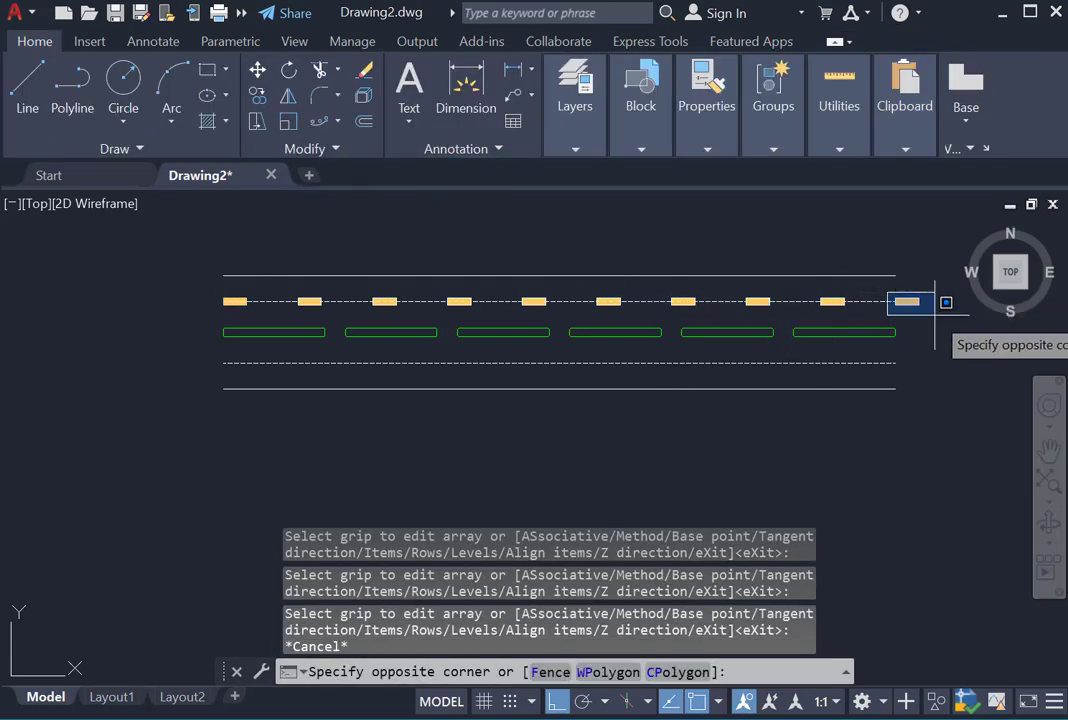
click(940, 312)
key(Delete)
Move the remaining row of filled rectangles slightly to the right so it is roughly centred along the upper dashed line.
click(195, 285)
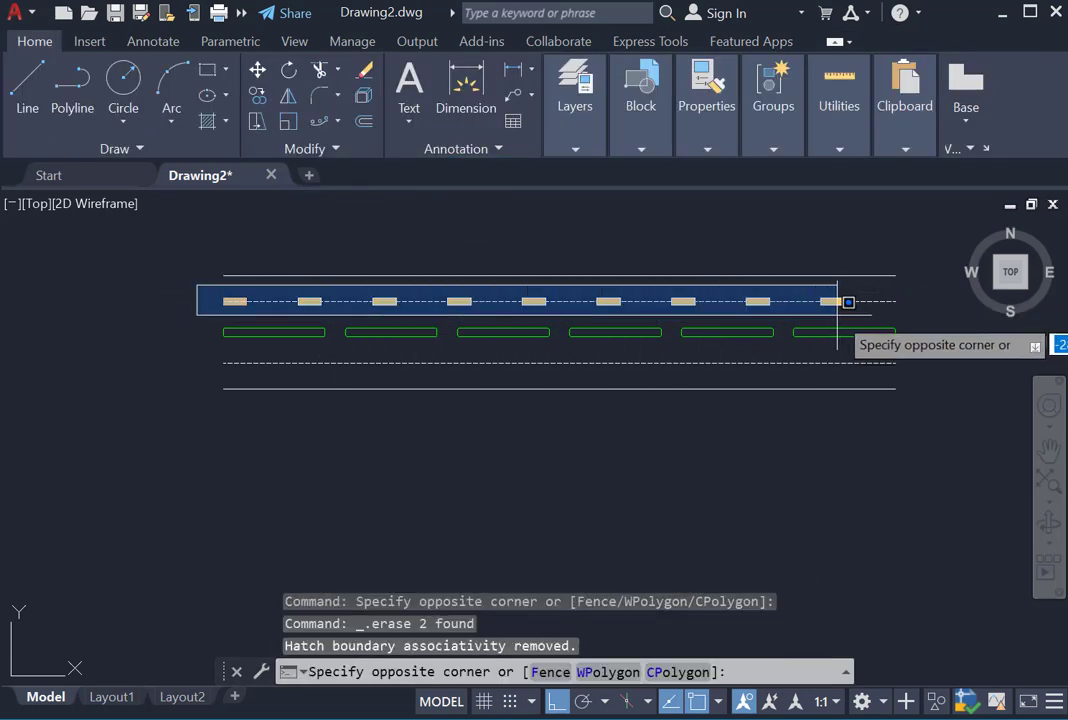
click(850, 319)
text(M)
key(Return)
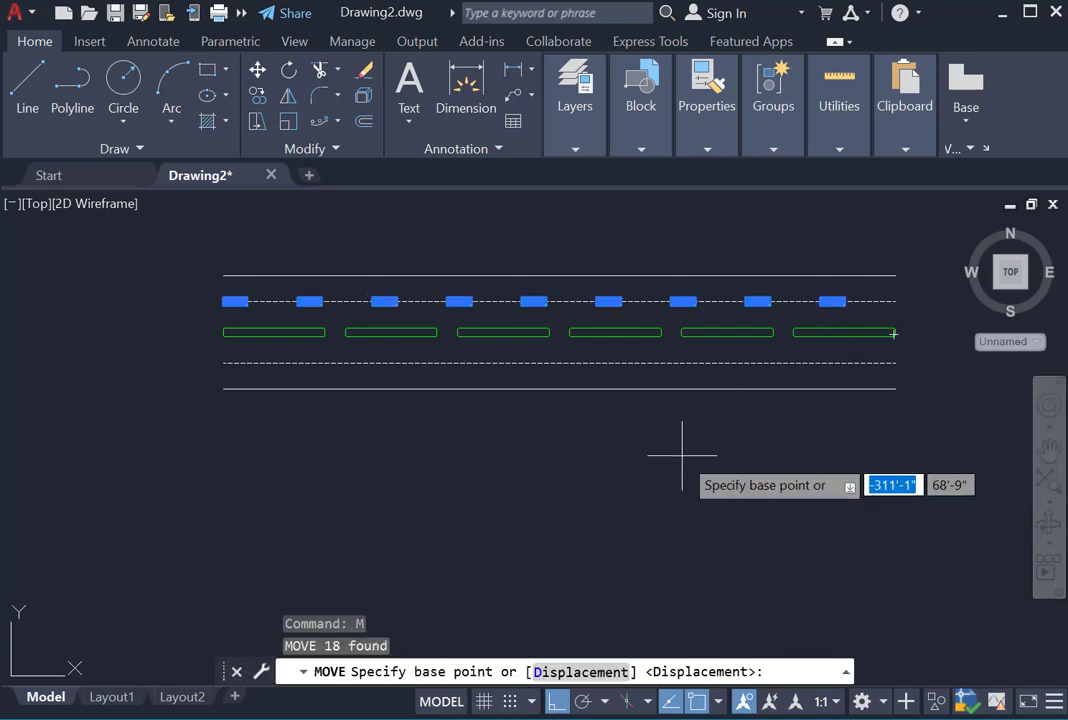
click(681, 457)
click(715, 457)
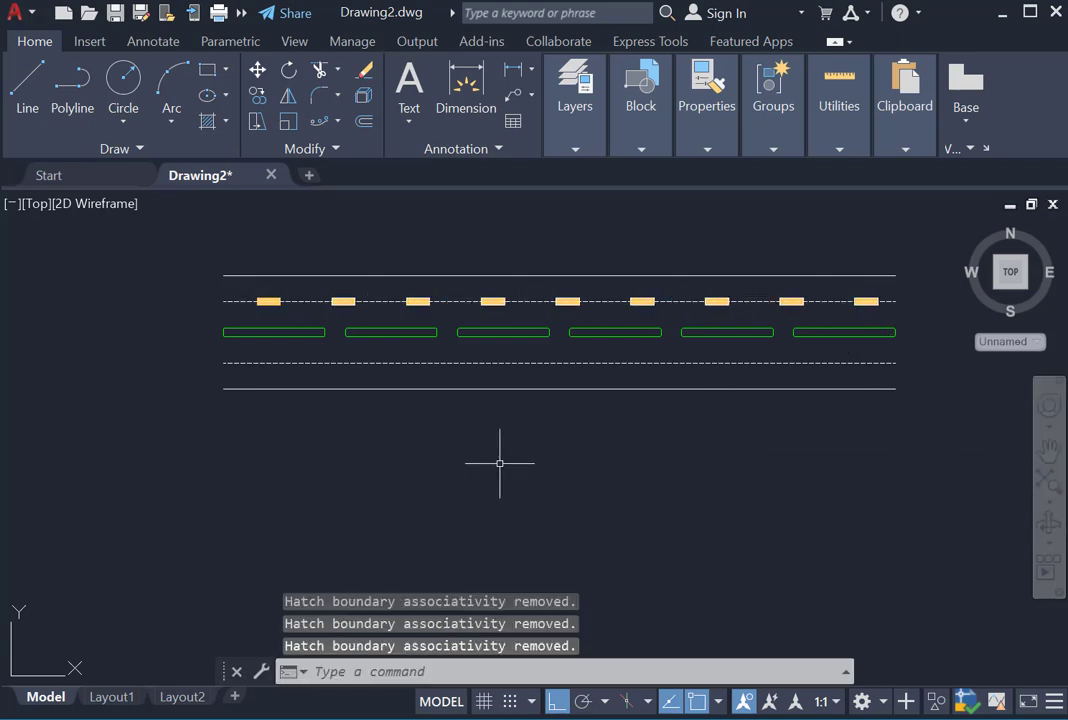
Mirror the row of filled rectangles about the green segments' horizontal centreline onto the lower dashed line, keeping the originals.
click(200, 284)
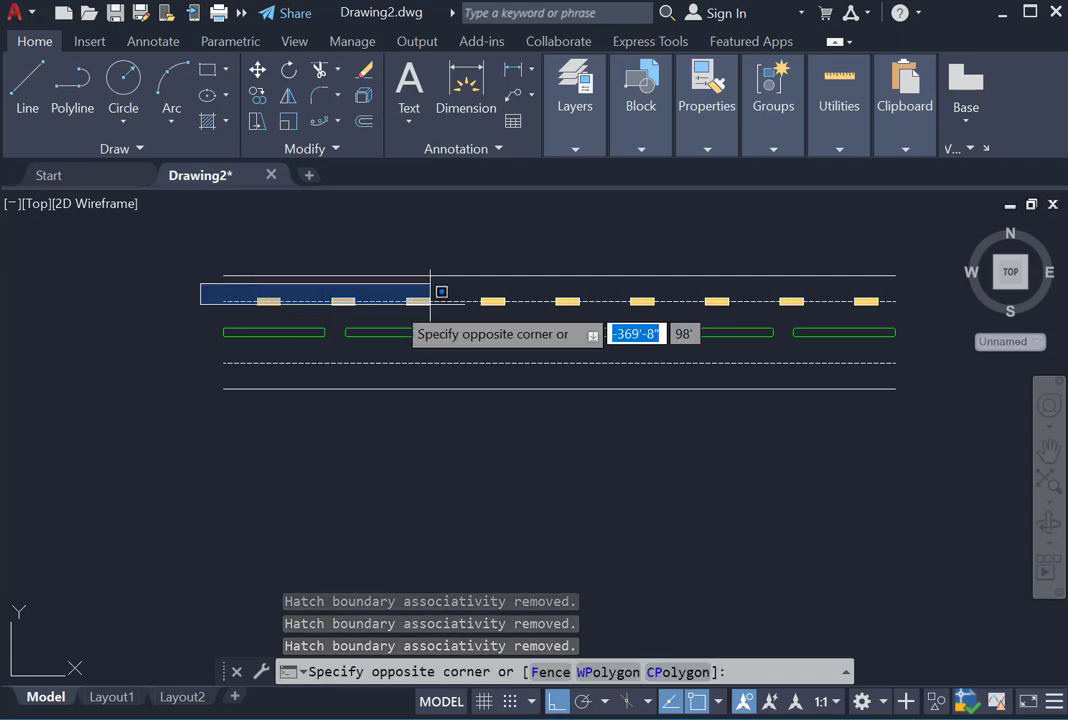
click(882, 300)
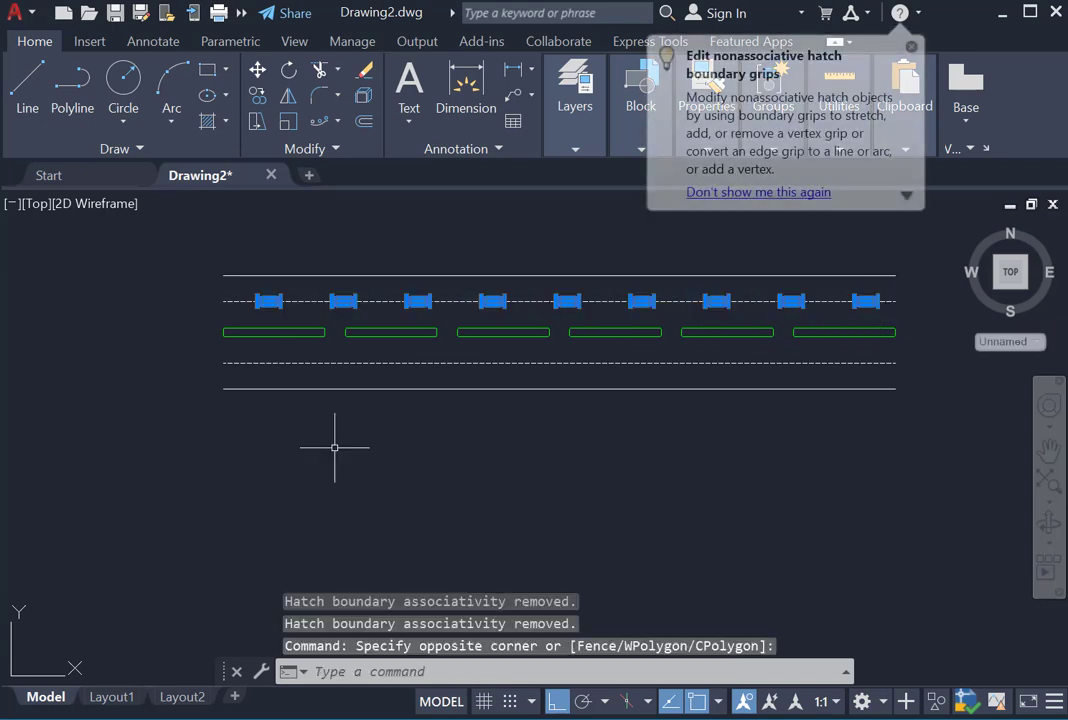
text(mi)
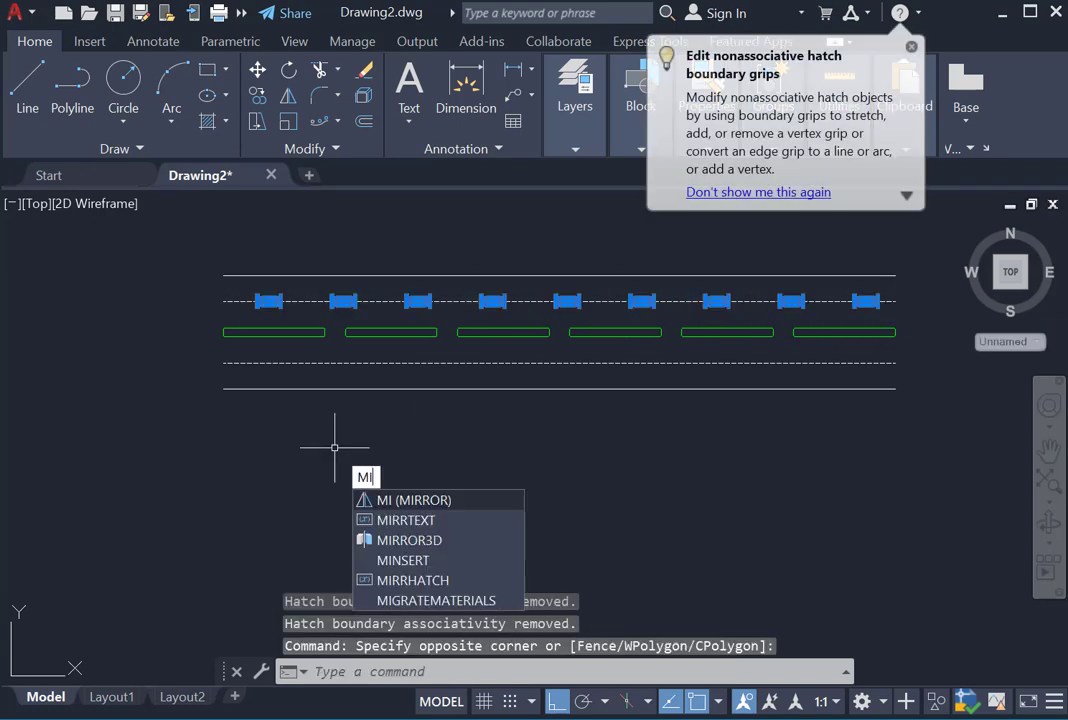
key(Return)
scroll(218, 350, up, 3)
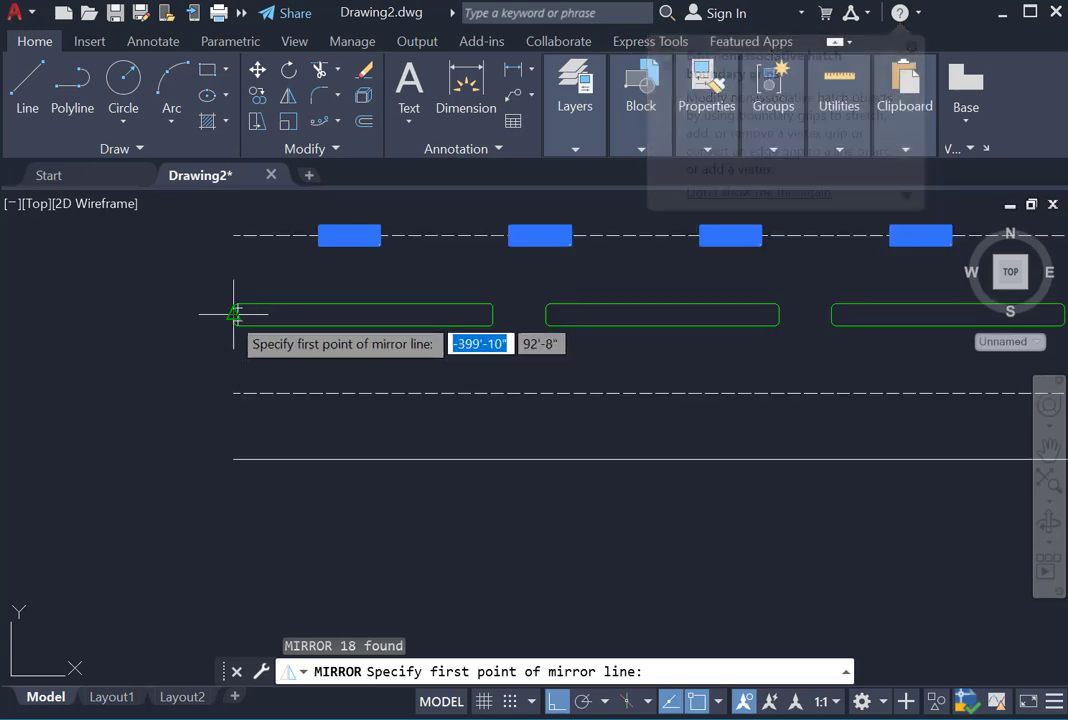
click(234, 314)
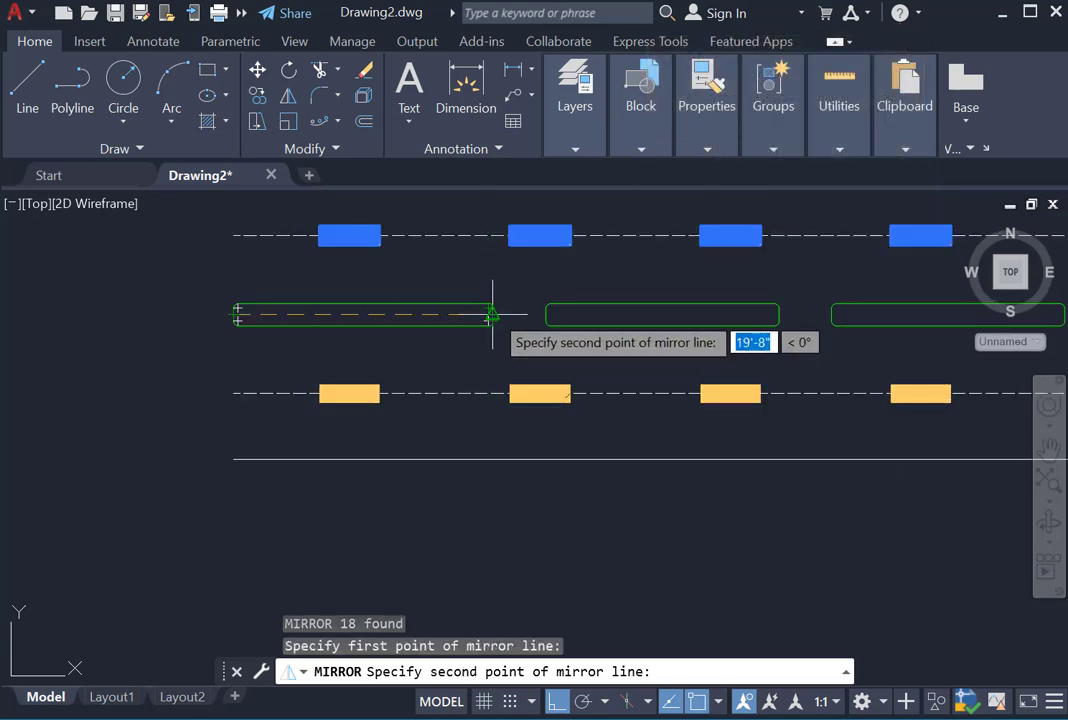
click(490, 318)
key(Return)
scroll(342, 331, down, 5)
scroll(481, 287, up, 2)
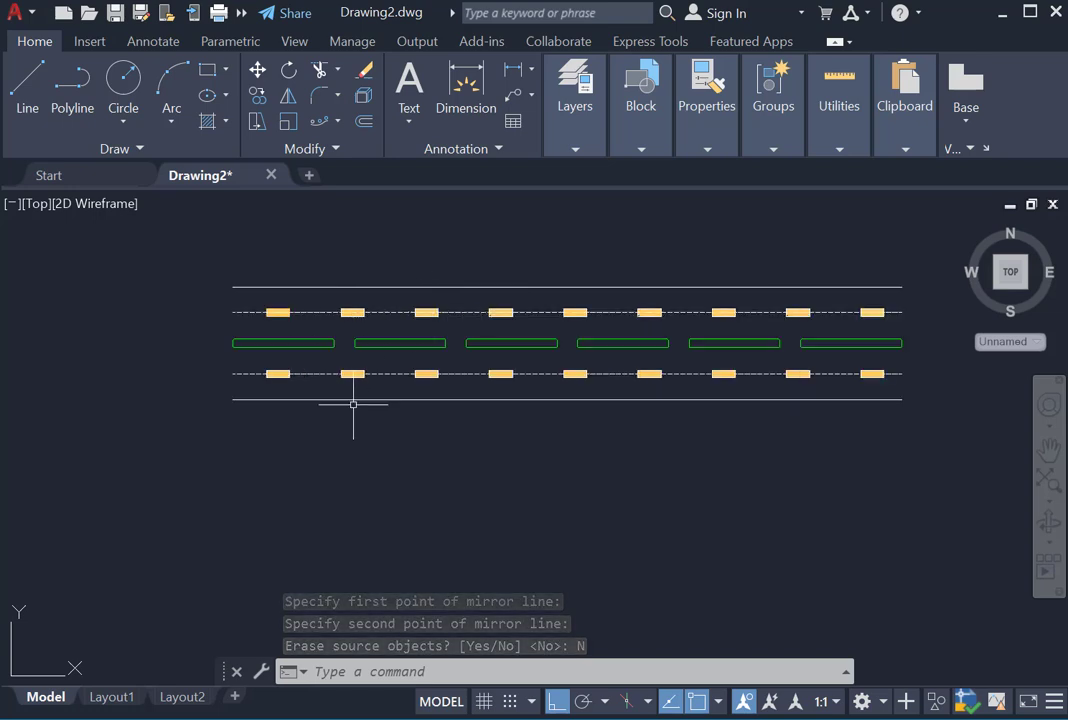
Try to change the colour of the two solid outer lines.
click(390, 288)
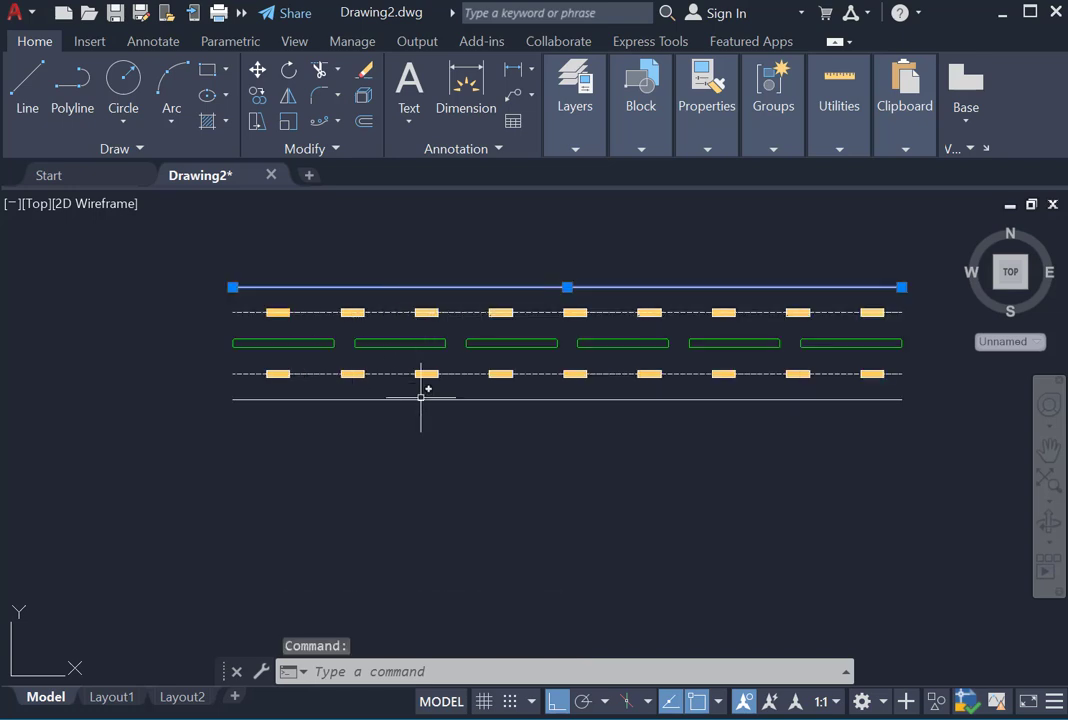
click(421, 399)
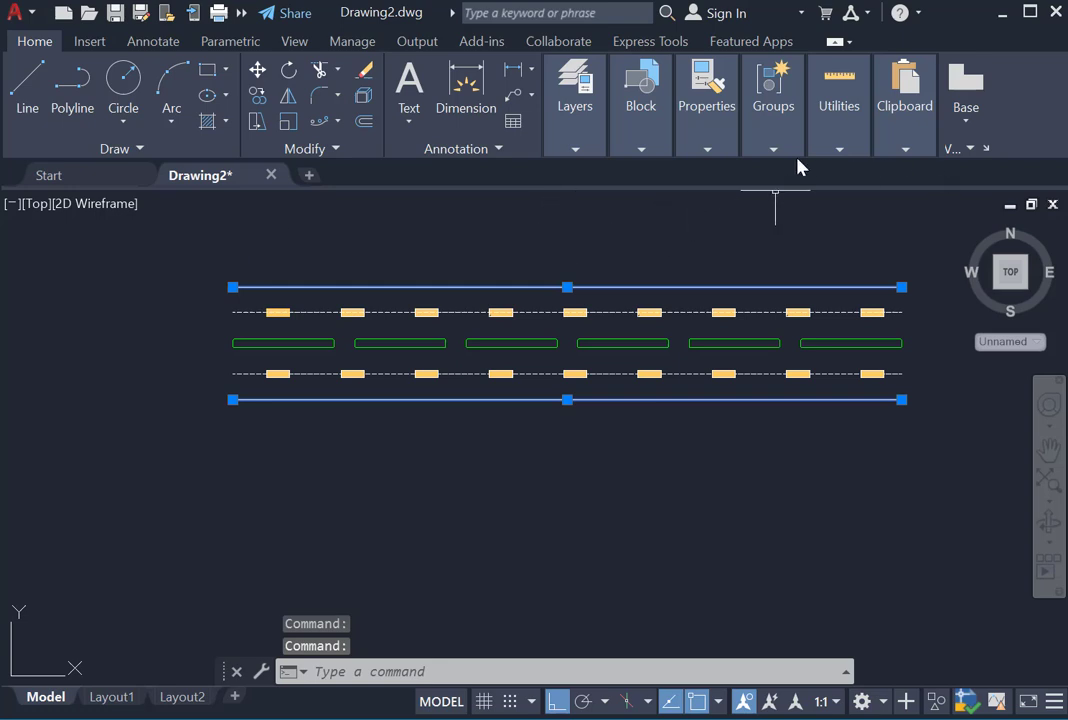
click(709, 152)
click(856, 176)
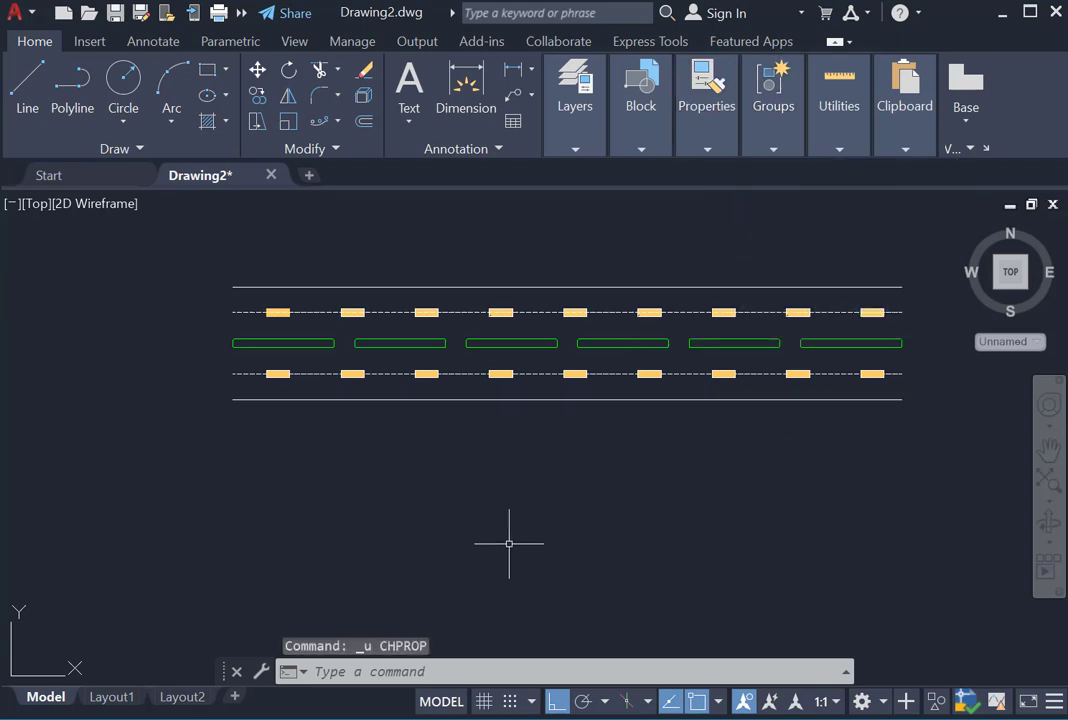
Set the colour of the upper and lower dashed lines to red.
click(534, 311)
click(543, 372)
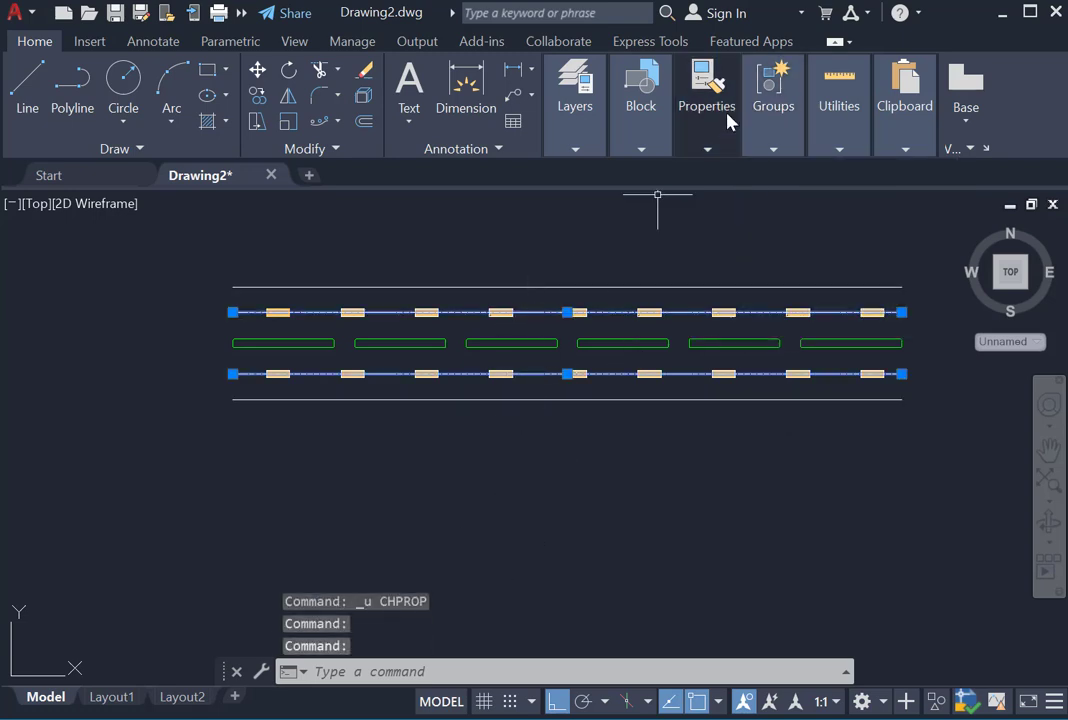
mouse_move(715, 155)
click(818, 177)
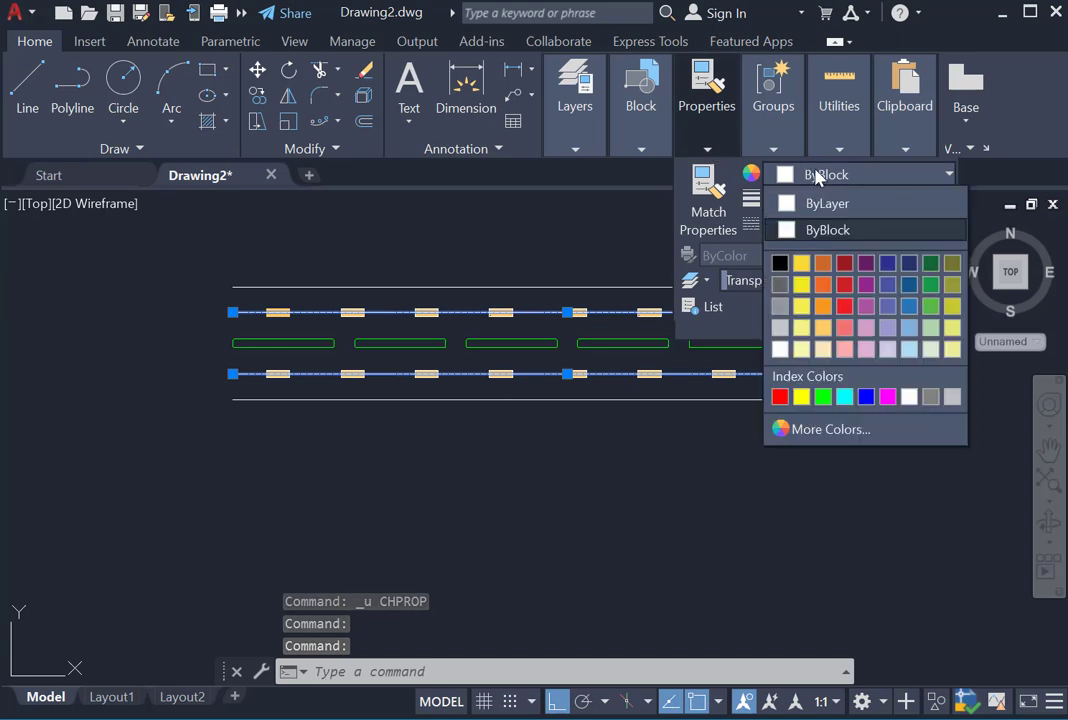
click(780, 397)
key(Escape)
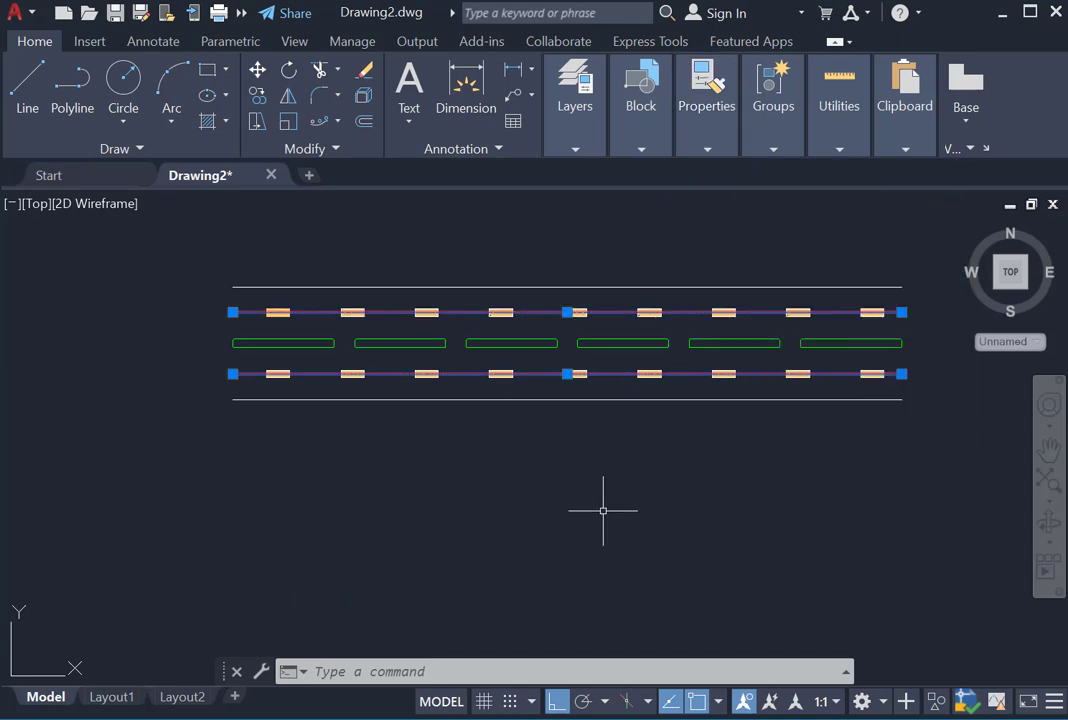
Try to hatch the area between the upper outer line and the upper dashed line in black (0,0,0).
scroll(391, 451, down, 2)
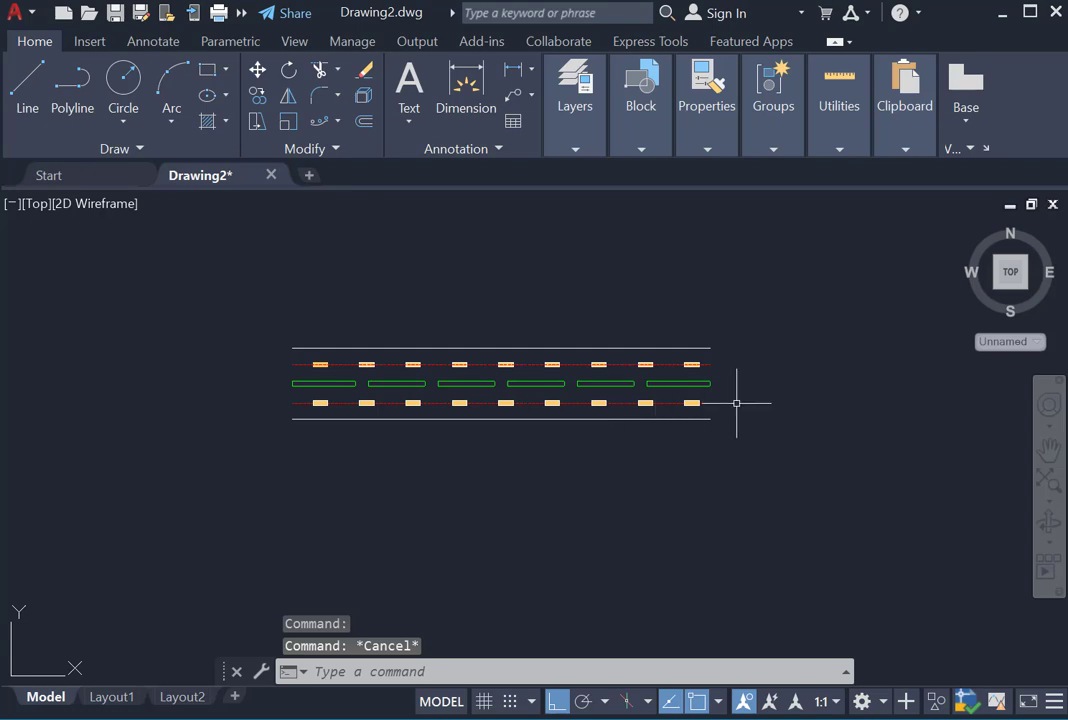
scroll(443, 358, up, 4)
scroll(449, 341, down, 2)
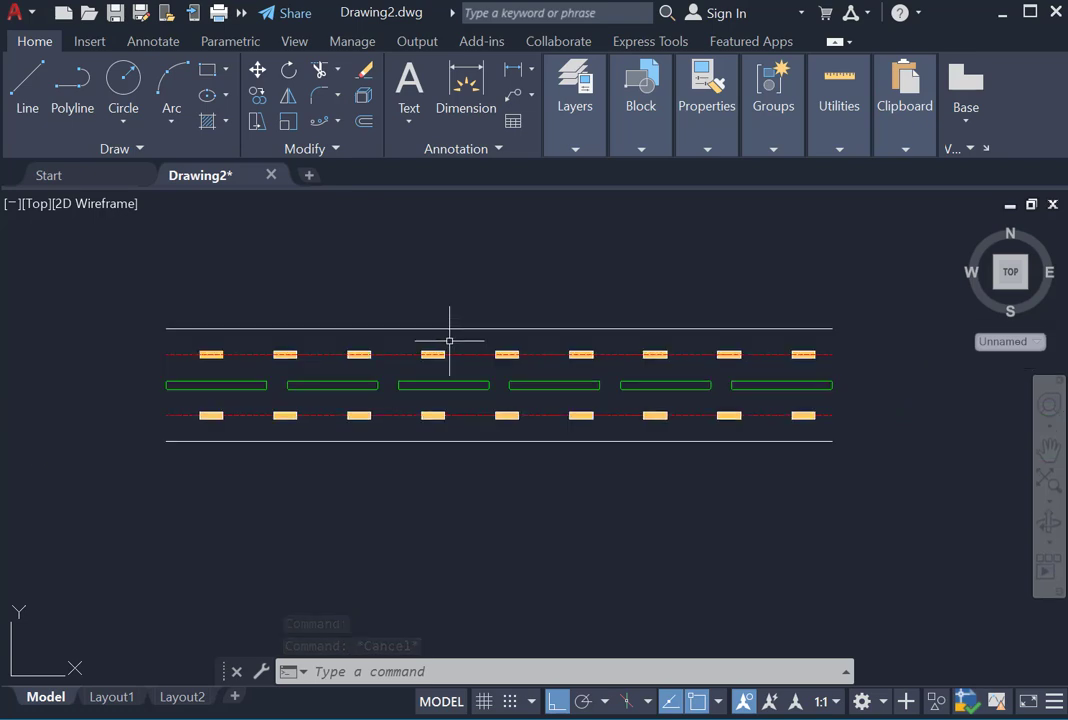
click(226, 122)
click(222, 155)
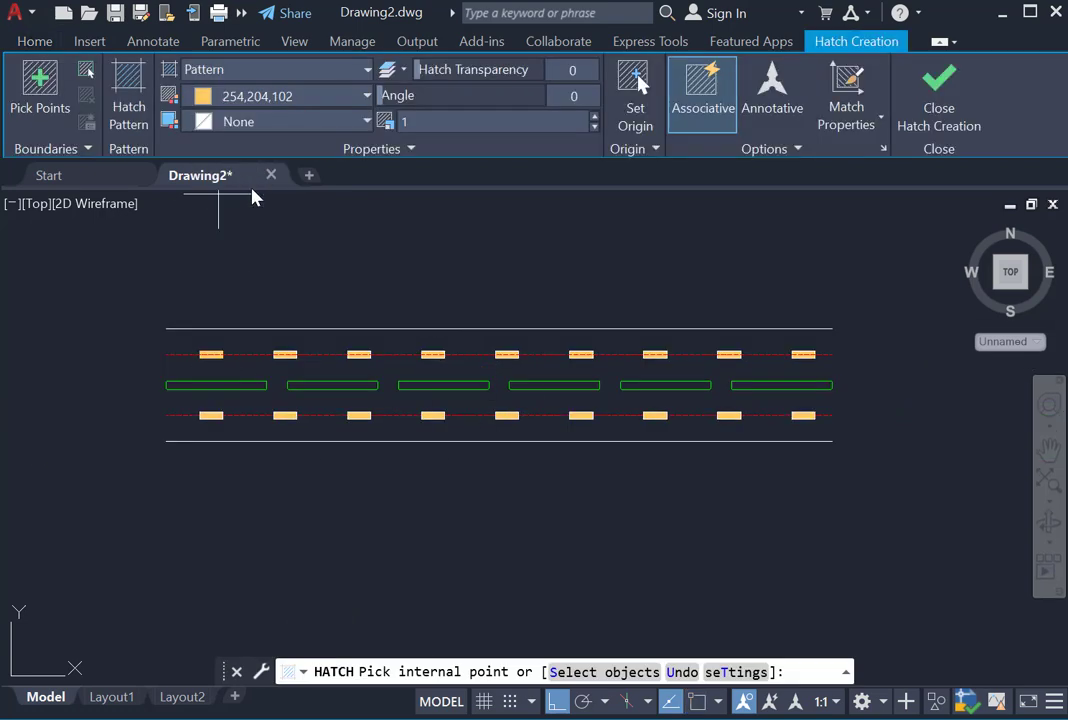
click(284, 104)
click(197, 211)
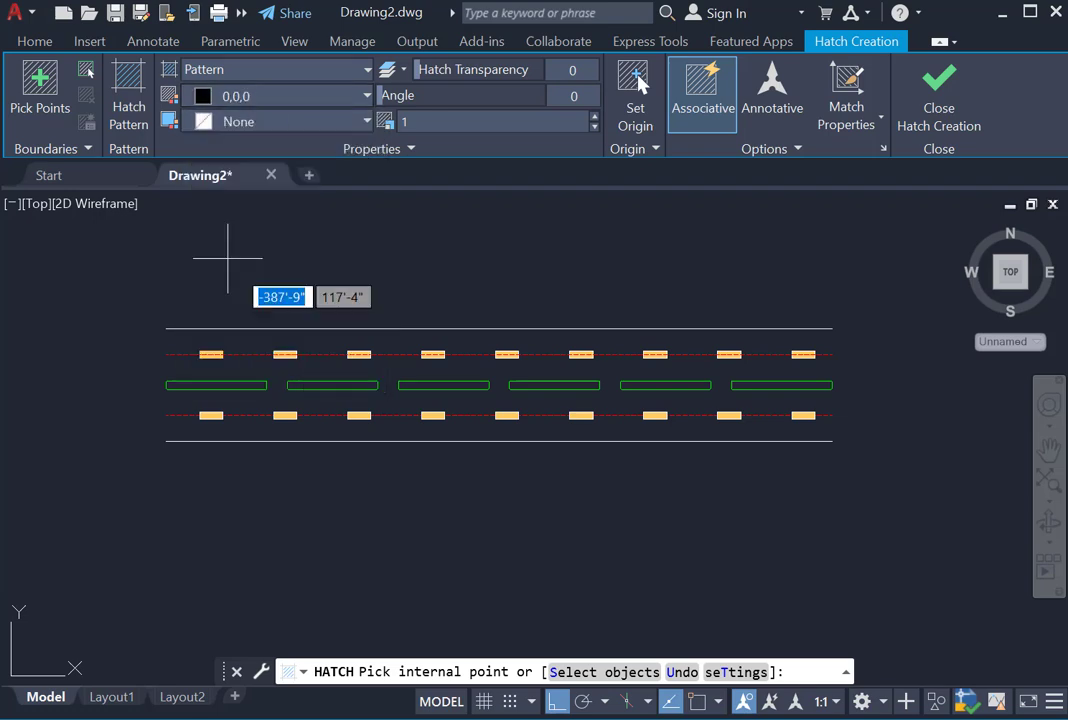
click(355, 338)
scroll(330, 347, up, 4)
click(343, 335)
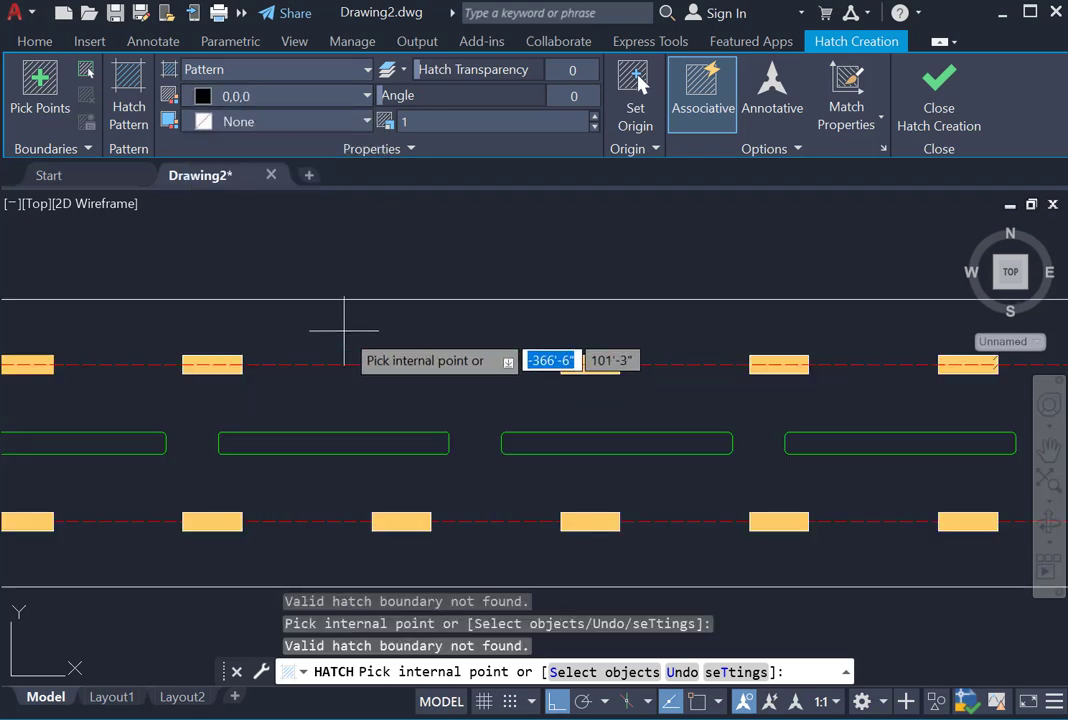
click(240, 96)
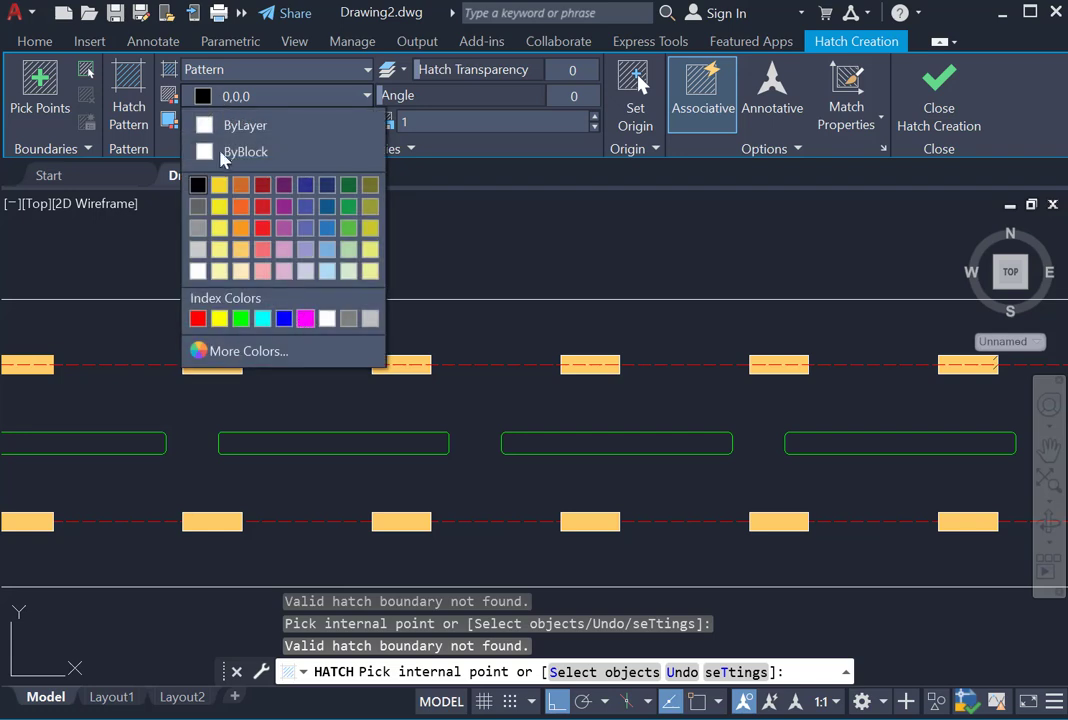
click(198, 186)
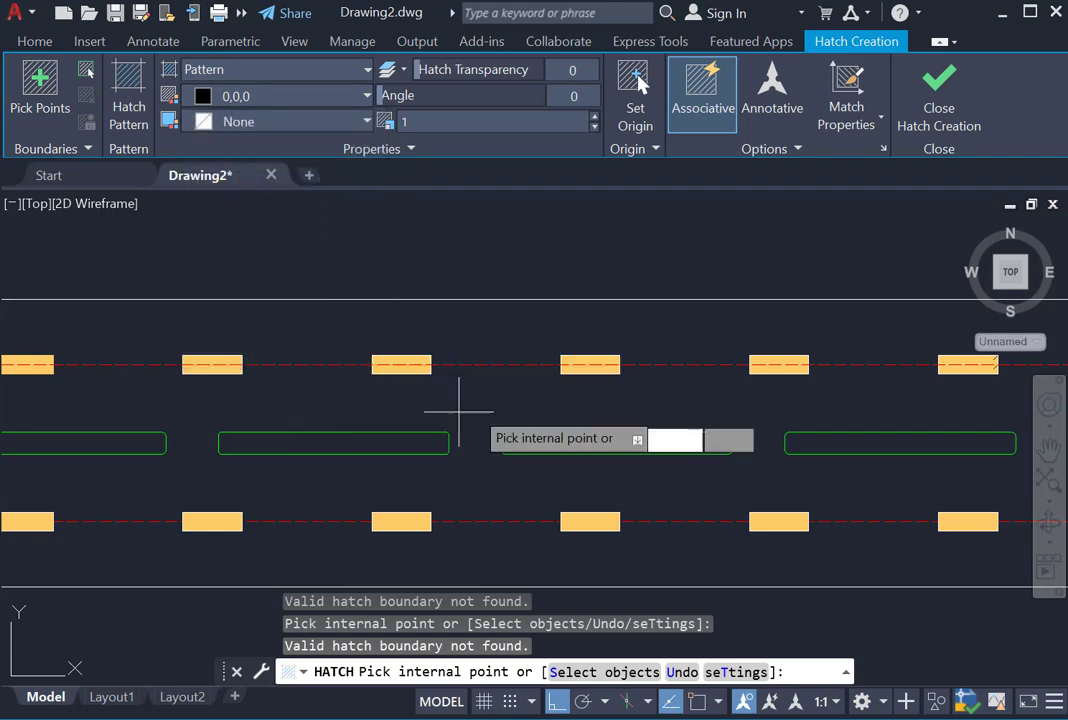
scroll(618, 415, down, 4)
key(Escape)
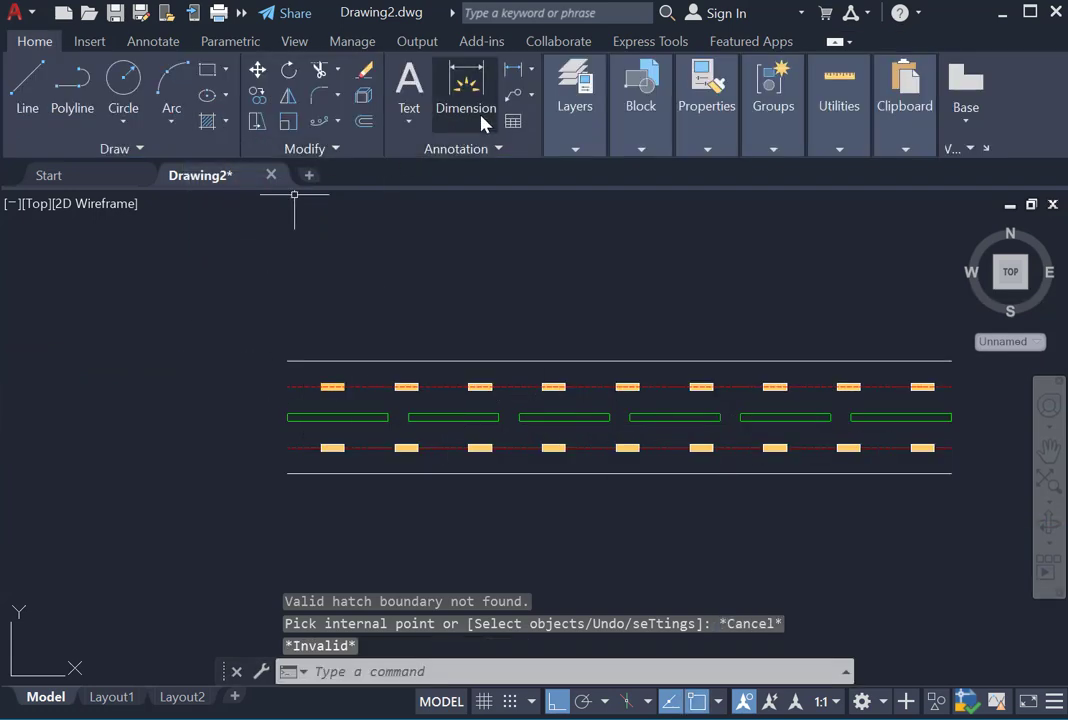
Draw a vertical line closing the road's left end, from the upper outer line's endpoint to the lower outer line's endpoint.
click(38, 88)
click(287, 361)
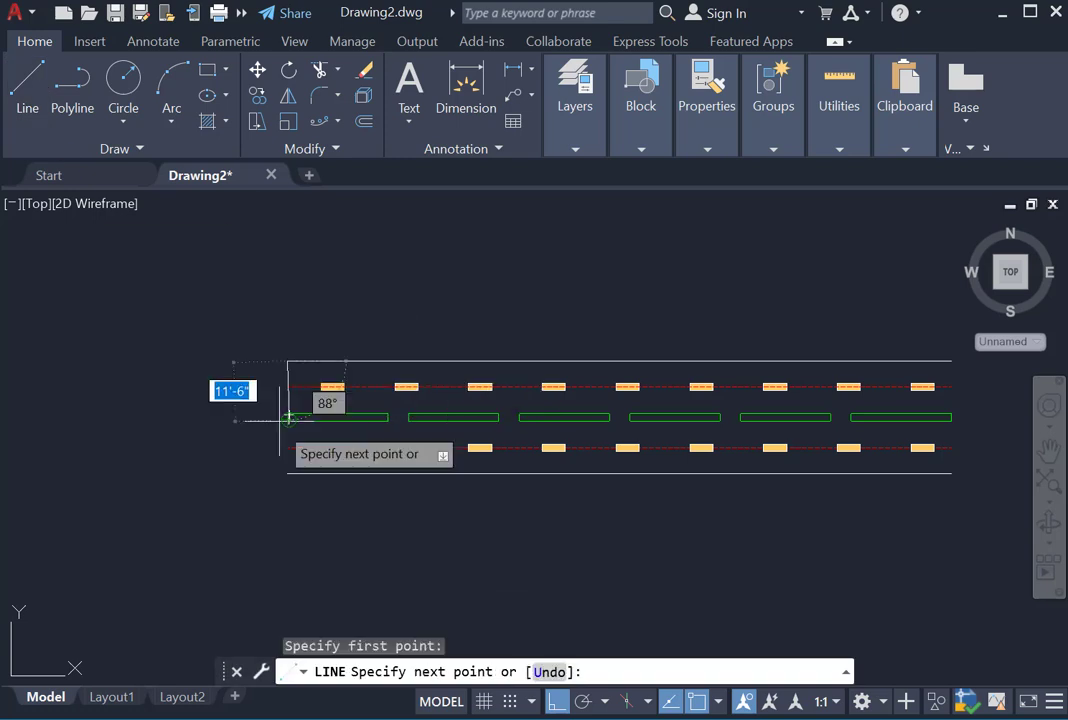
click(287, 473)
right_click(287, 473)
click(329, 238)
Close the road's right end with a vertical line joining the right endpoints of the two outer lines.
right_click(191, 267)
click(226, 279)
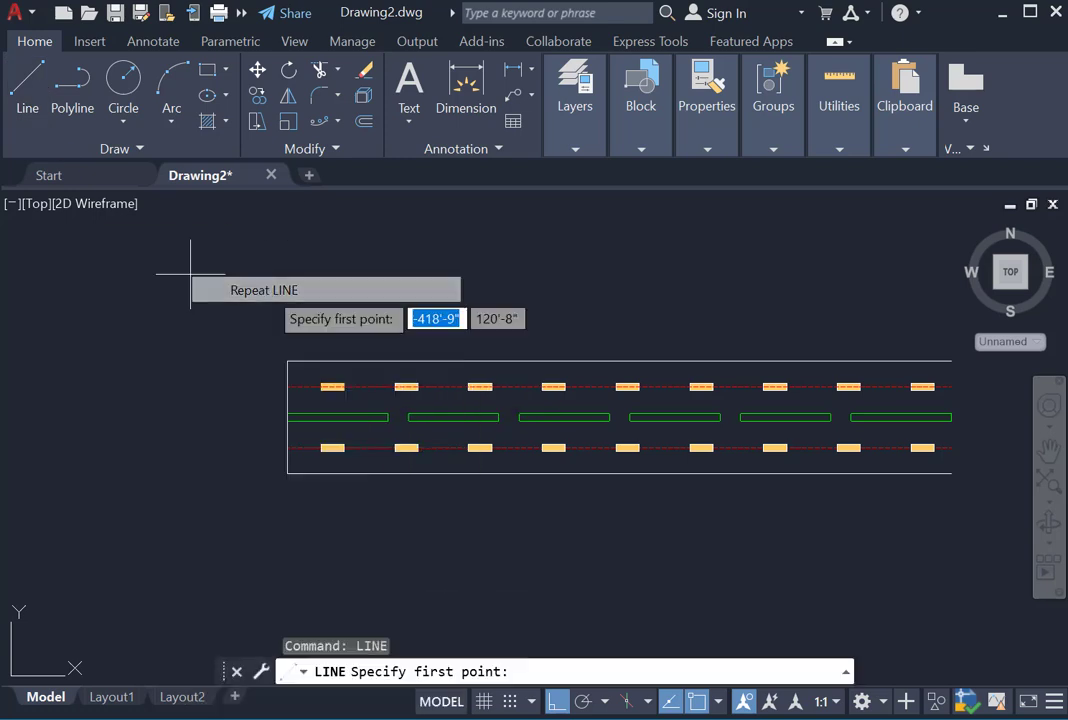
scroll(228, 290, down, 4)
scroll(500, 345, up, 5)
click(553, 290)
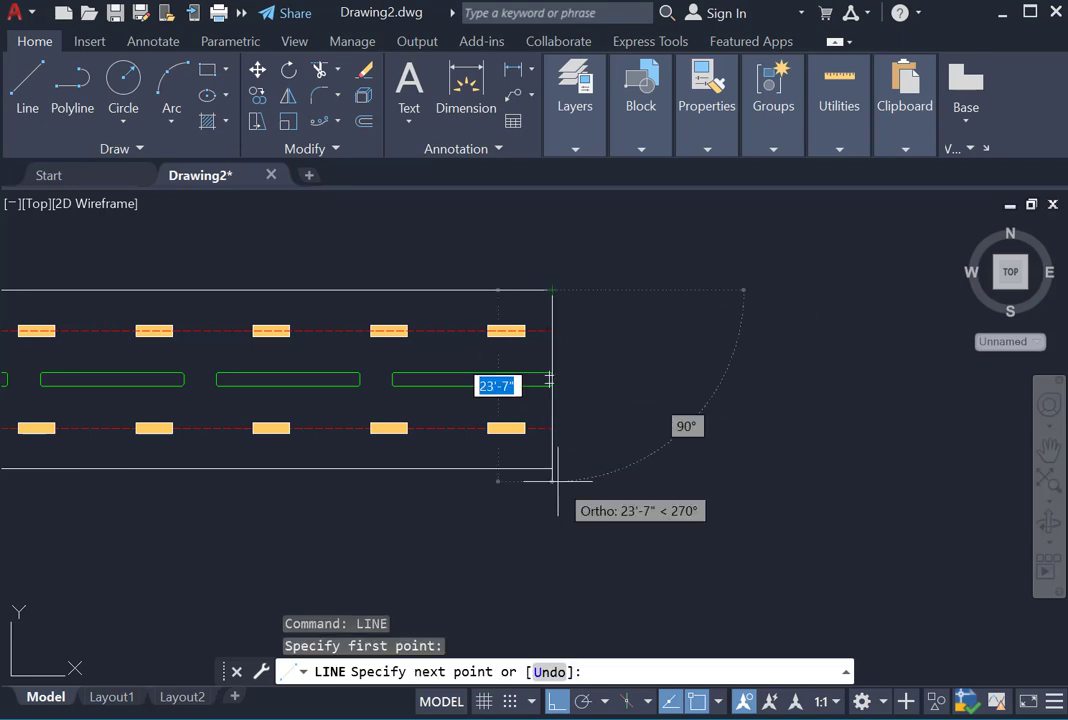
click(552, 468)
right_click(552, 468)
click(615, 222)
Hatch the road area from the upper outer line down to the lower dashed line in black (0,0,0), around the green segments.
scroll(727, 358, down, 4)
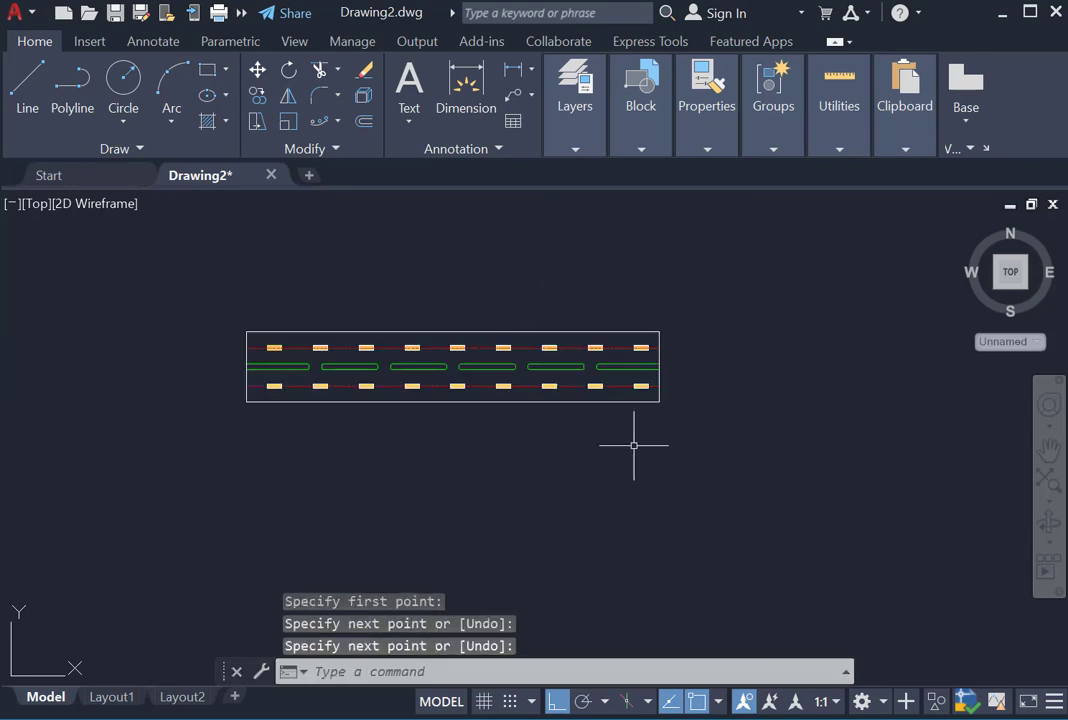
click(208, 124)
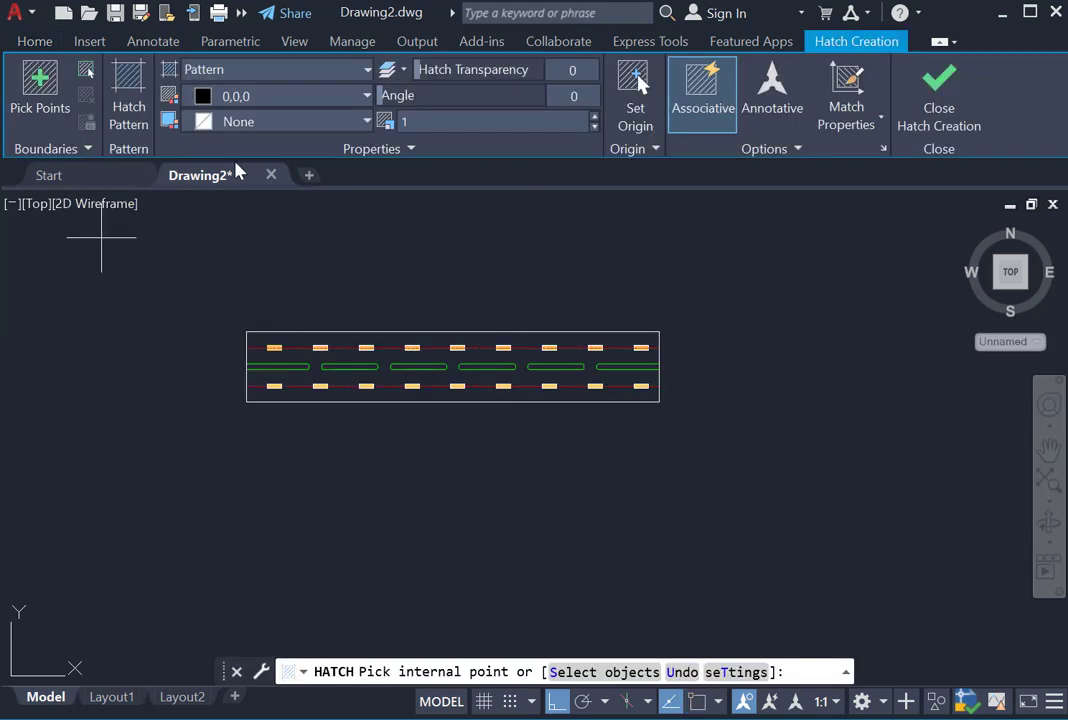
click(255, 96)
click(200, 207)
scroll(321, 321, up, 3)
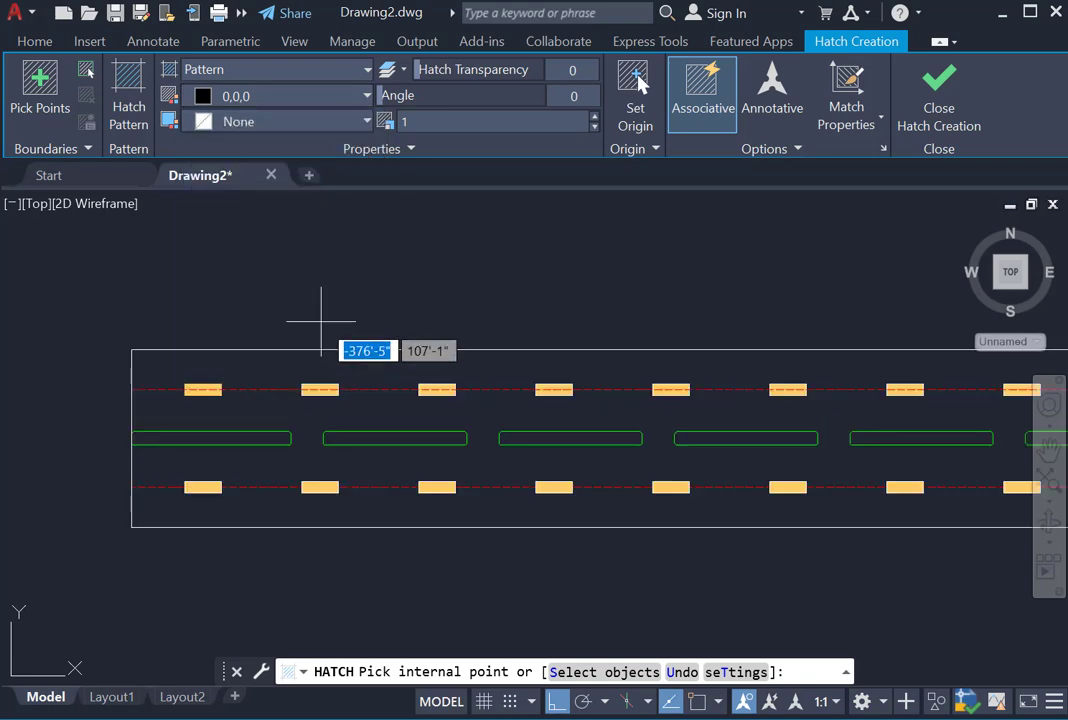
click(286, 410)
click(307, 437)
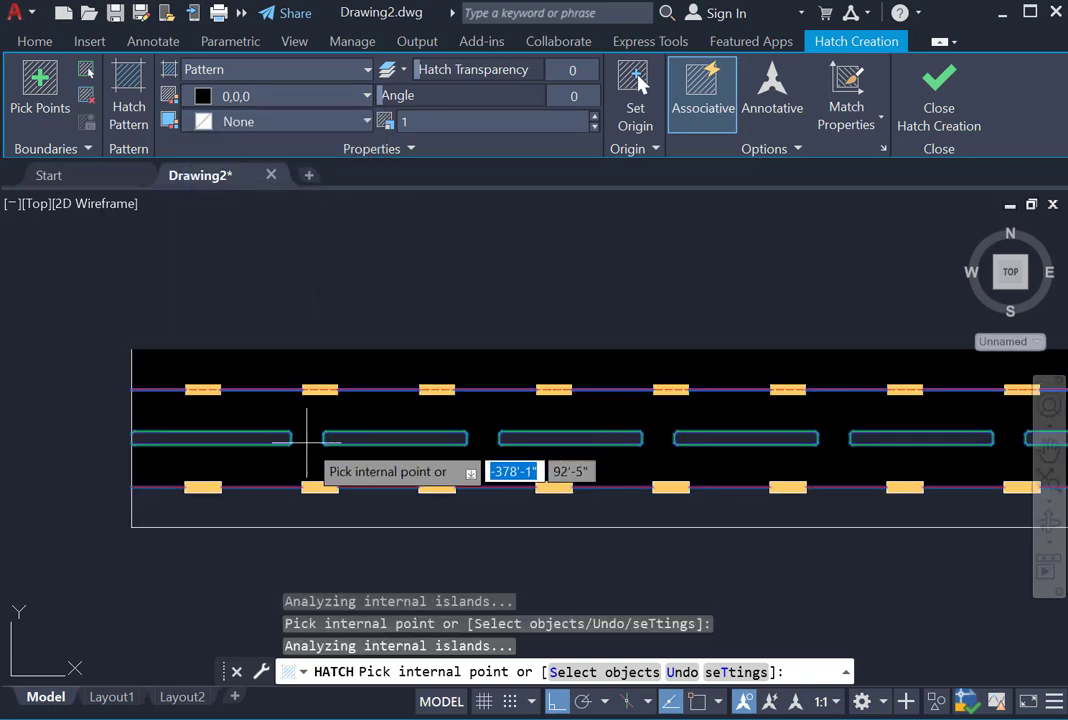